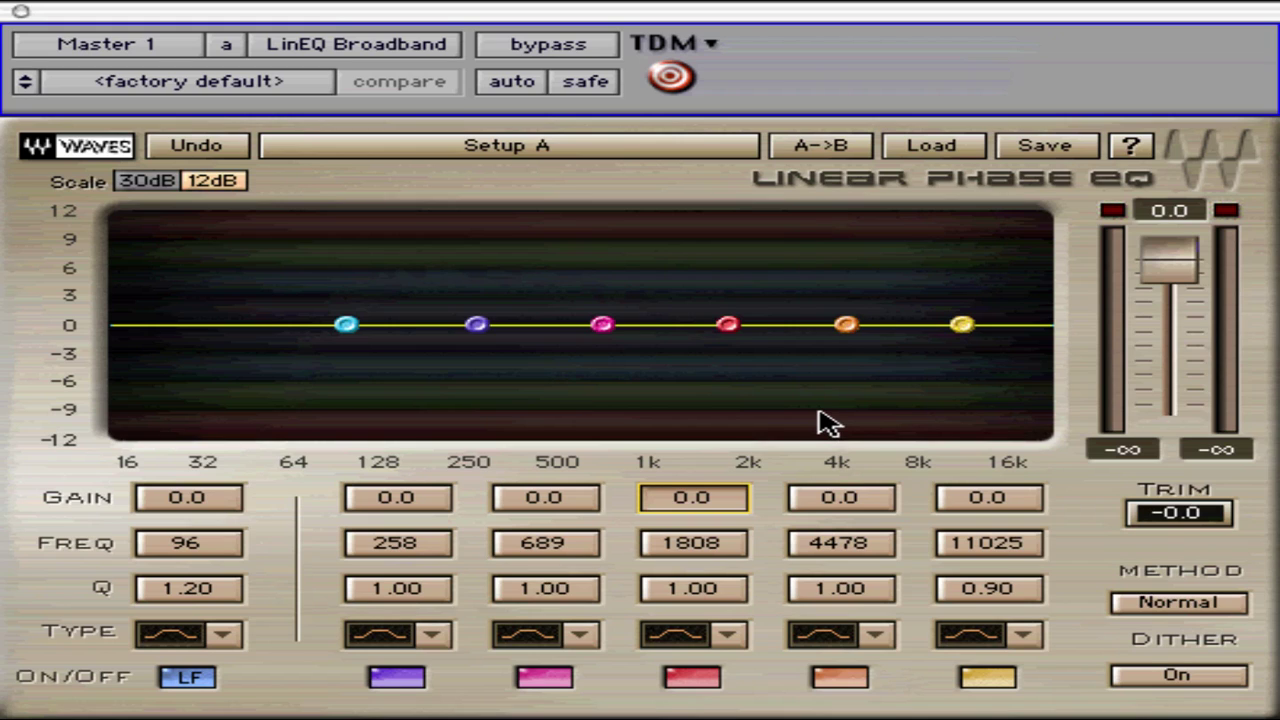
- Lower the red 1808 Hz band's gain to about -3.4 dB and reset it to 0
left_click(730, 326)
left_click_drag(732, 324, 733, 359)
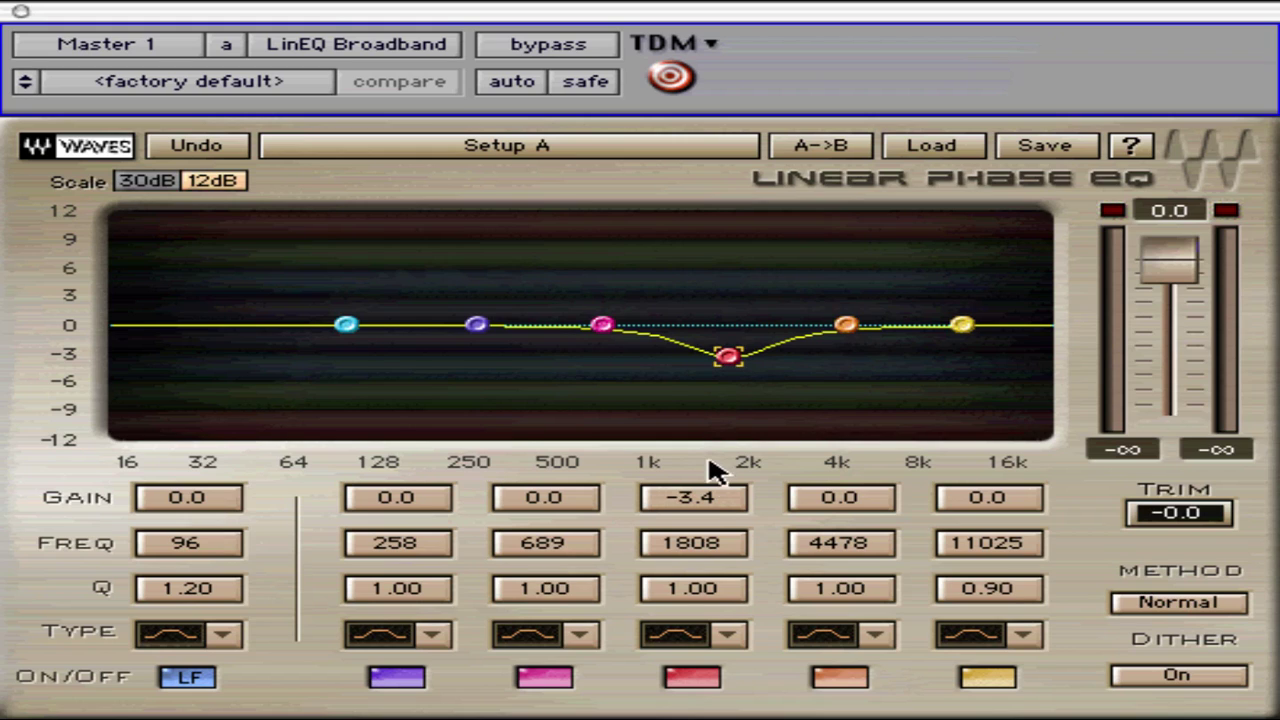
left_click(706, 503, "alt")
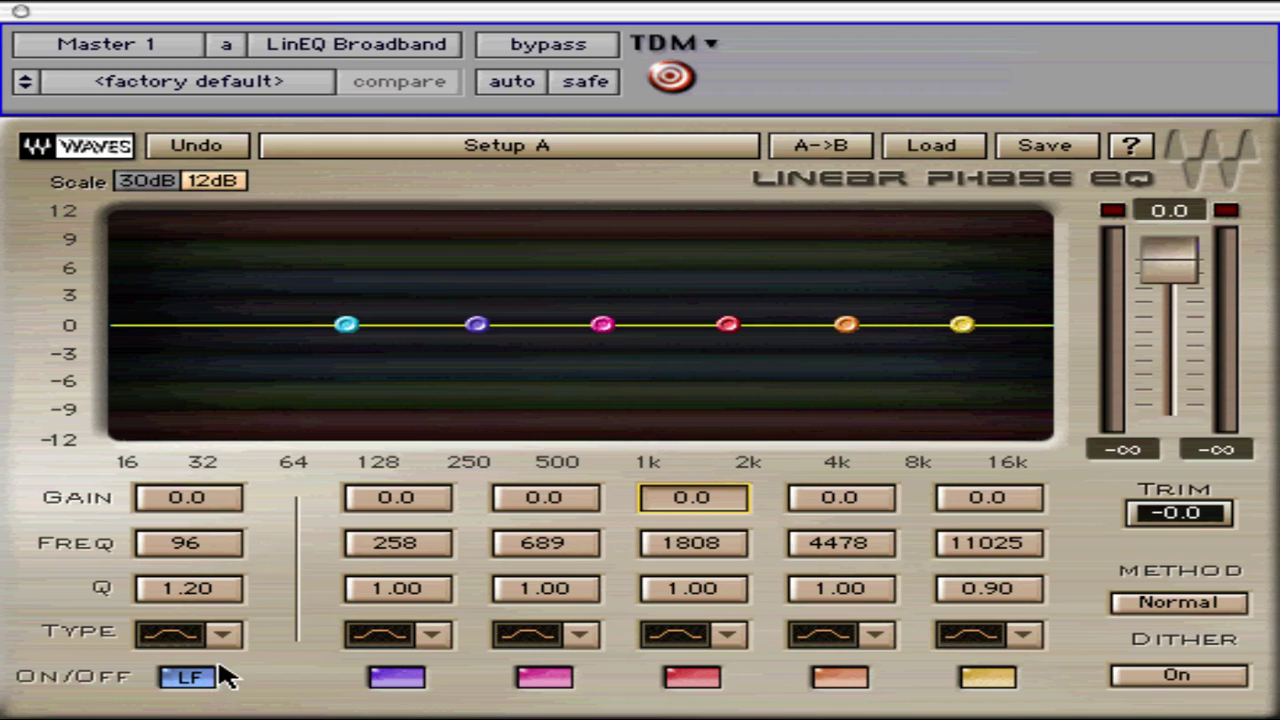
- Enter 1000 as the low-frequency band's frequency, and return it to 96 Hz
left_click(203, 541)
type("1000")
key("Return")
left_click(206, 551)
type("96")
key("Return")
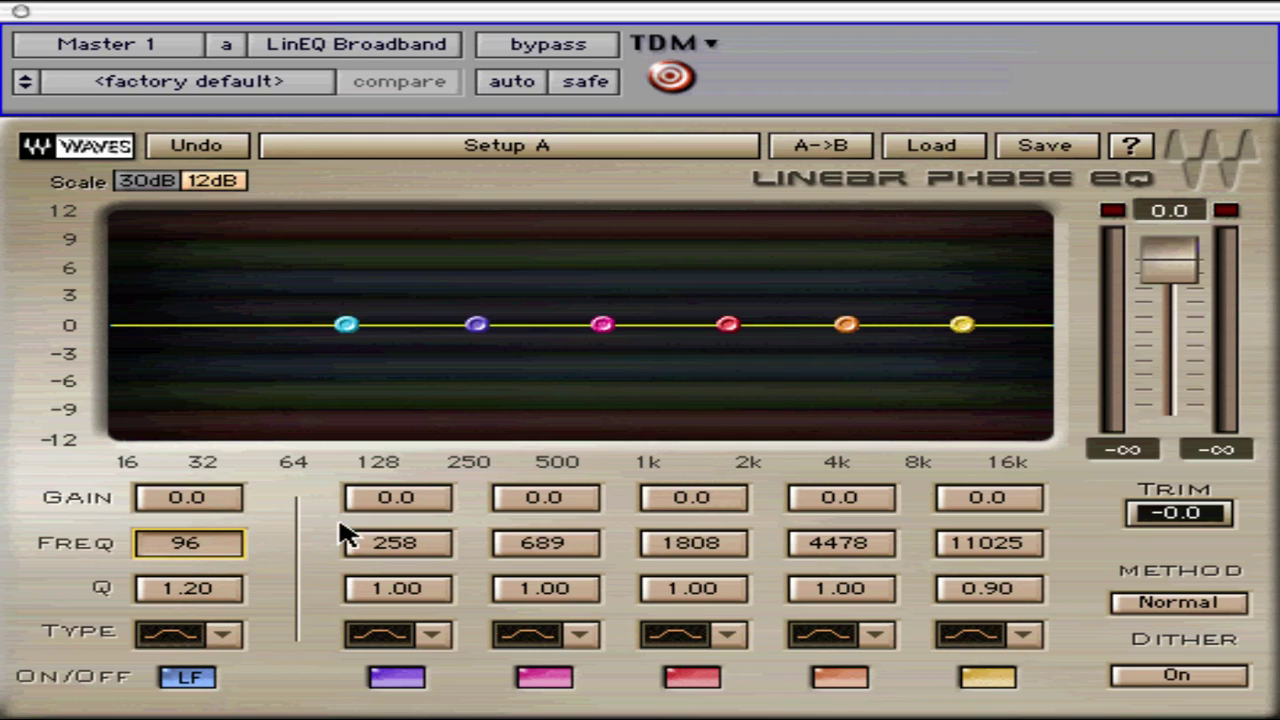
- Sweep the purple band's frequency up to about 21963 Hz and reset it to its default of 258 Hz
left_click(408, 551)
left_click_drag(410, 551, 851, 566)
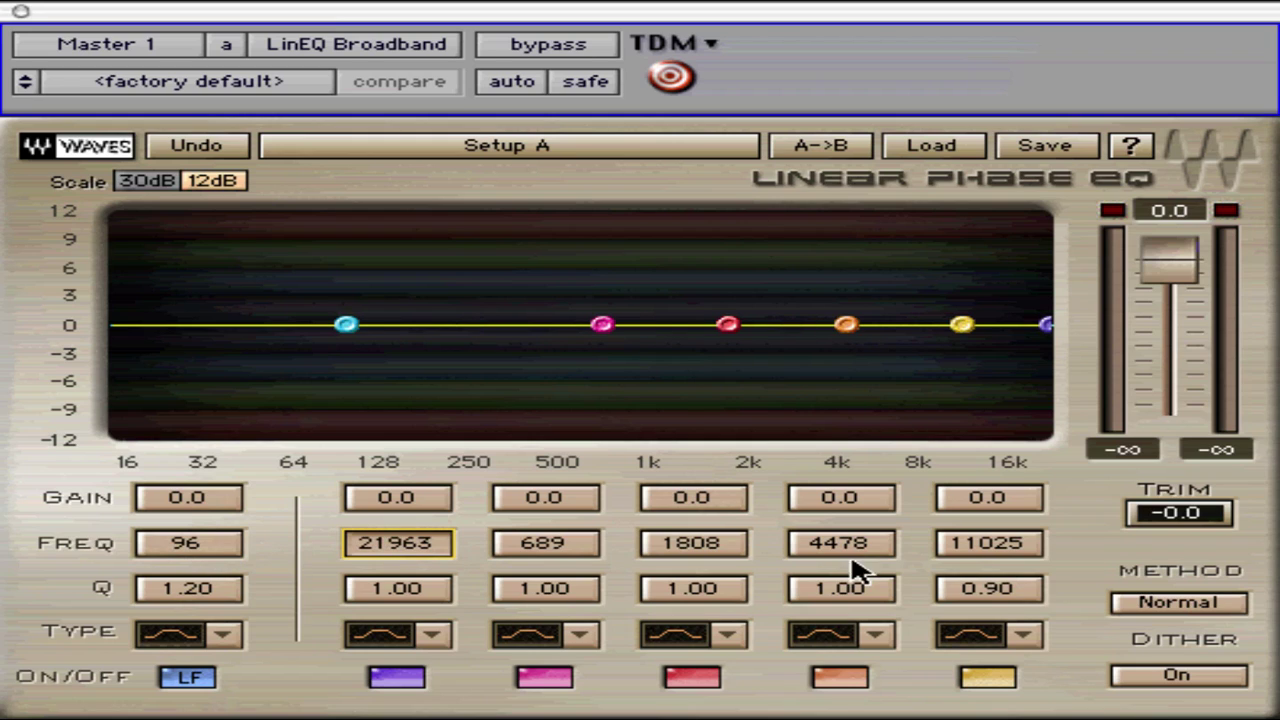
left_click(411, 551, "alt")
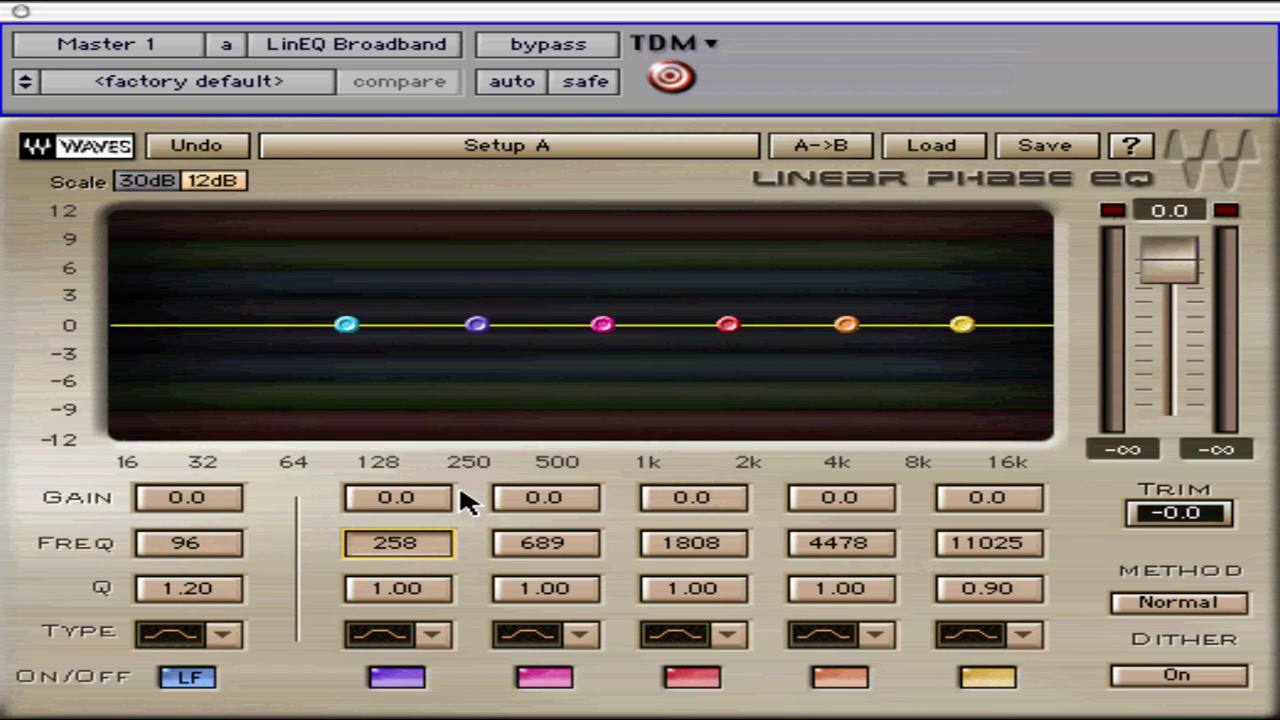
- Move the magenta band to about 775 Hz with a 4.1 dB boost, and reset its gain to 0
left_click_drag(603, 326, 630, 288)
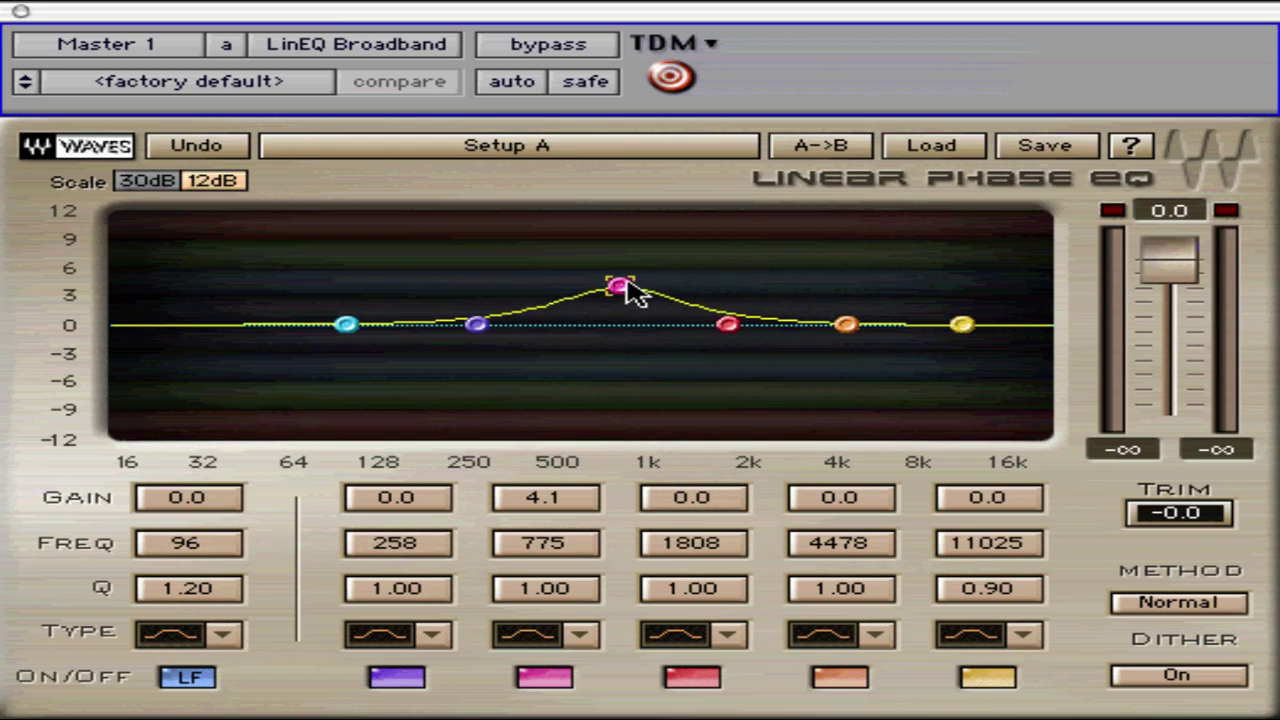
left_click(550, 498, "alt")
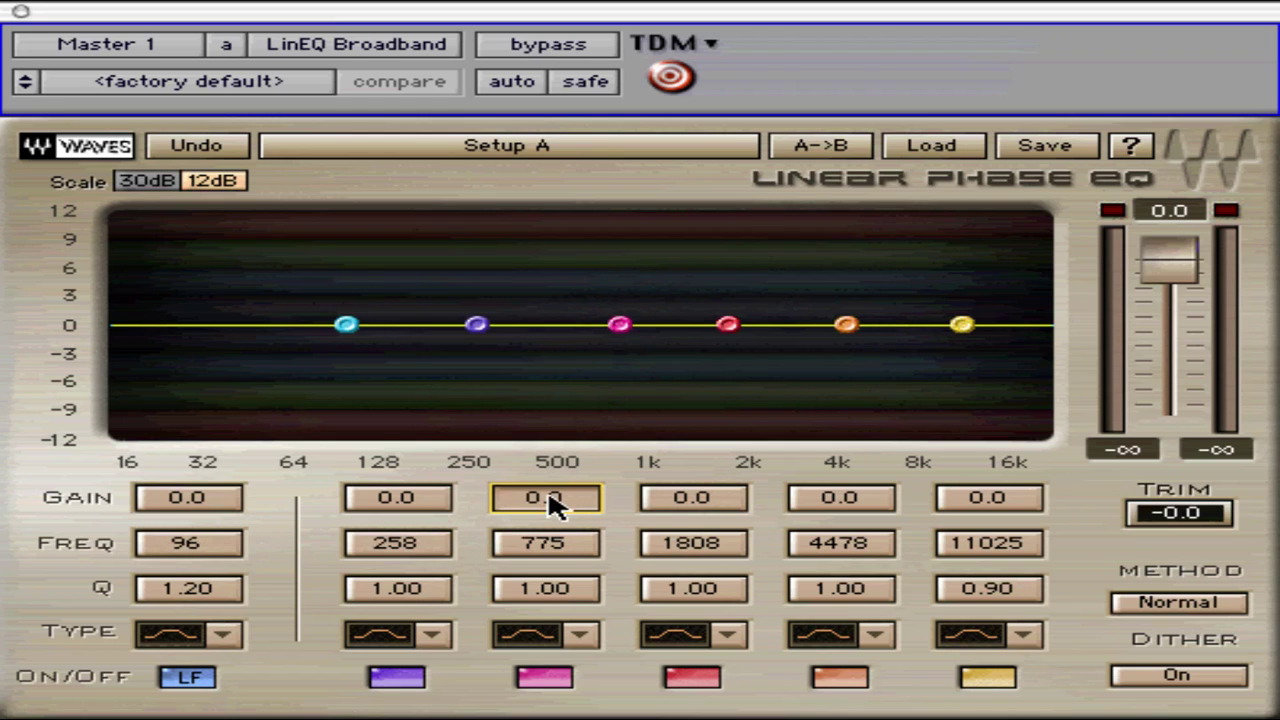
- Boost the low-frequency band on the graph and nudge it to a gain of 1.6 dB at 56 Hz
left_click(186, 505)
mouse_move(346, 325)
left_mouse_down()
mouse_move(333, 292)
mouse_move(323, 322)
left_mouse_up()
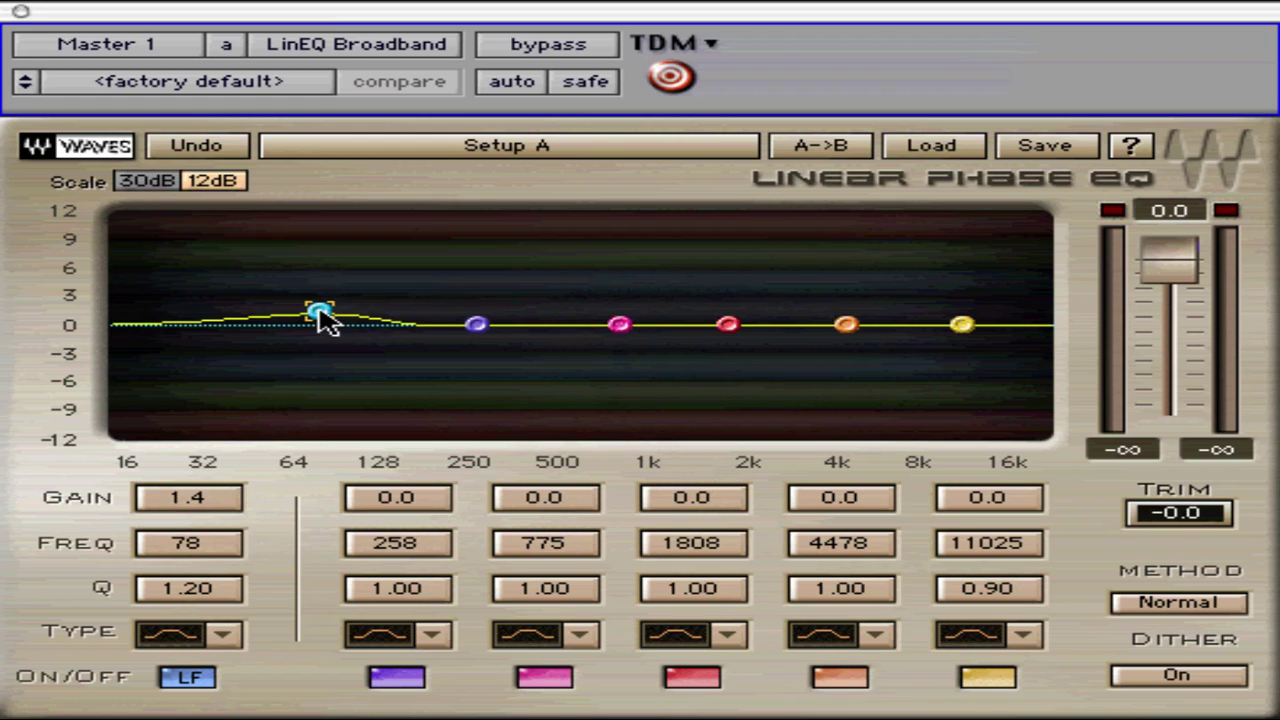
key("Up")
key("Up")
key("Up")
key("Down")
key("Right")
key("Right")
key("Left")
key("Left")
key("Left")
key("Left")
key("Left")
key("Left")
key("Left")
key("Left")
key("Left")
key("Left")
key("Left")
key("Left")
key("Left")
key("Left")
key("Left")
key("Left")
key("Left")
key("Left")
key("Left")
key("Left")
key("Left")
key("Left")
key("Left")
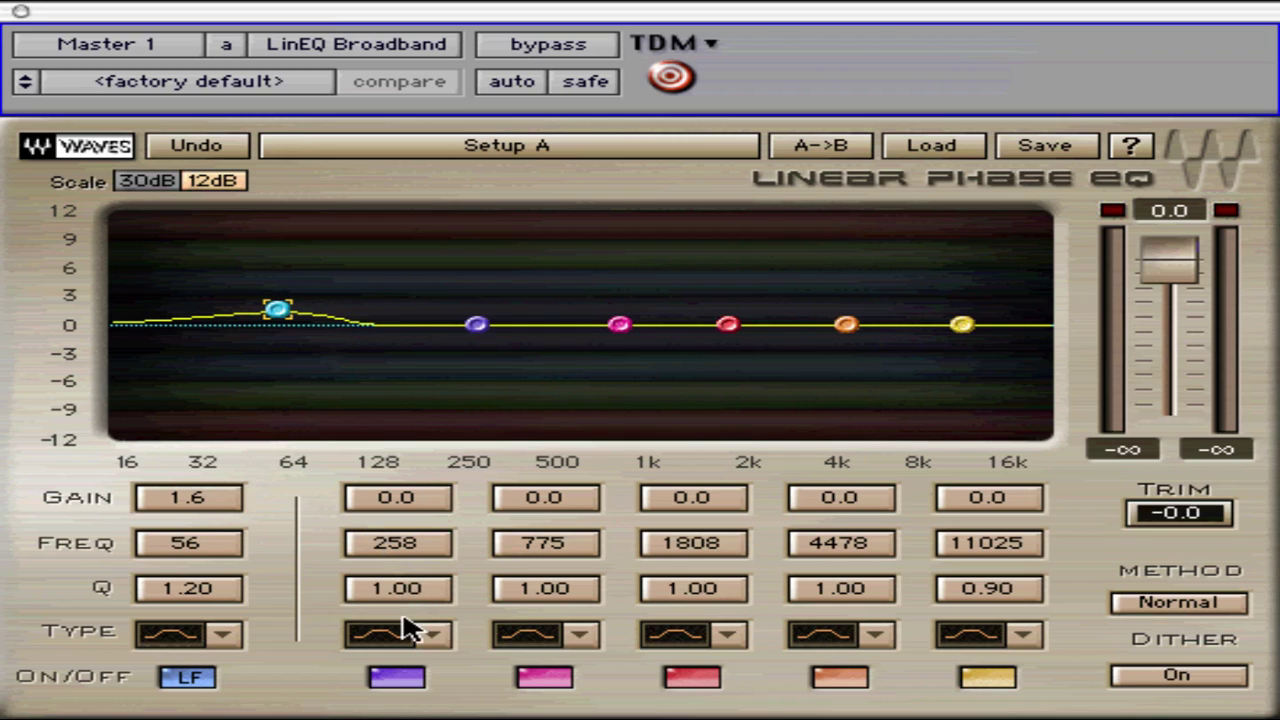
- Cycle the low-frequency band's filter type through low shelf, high-pass and low-pass back to bell
left_click(181, 643)
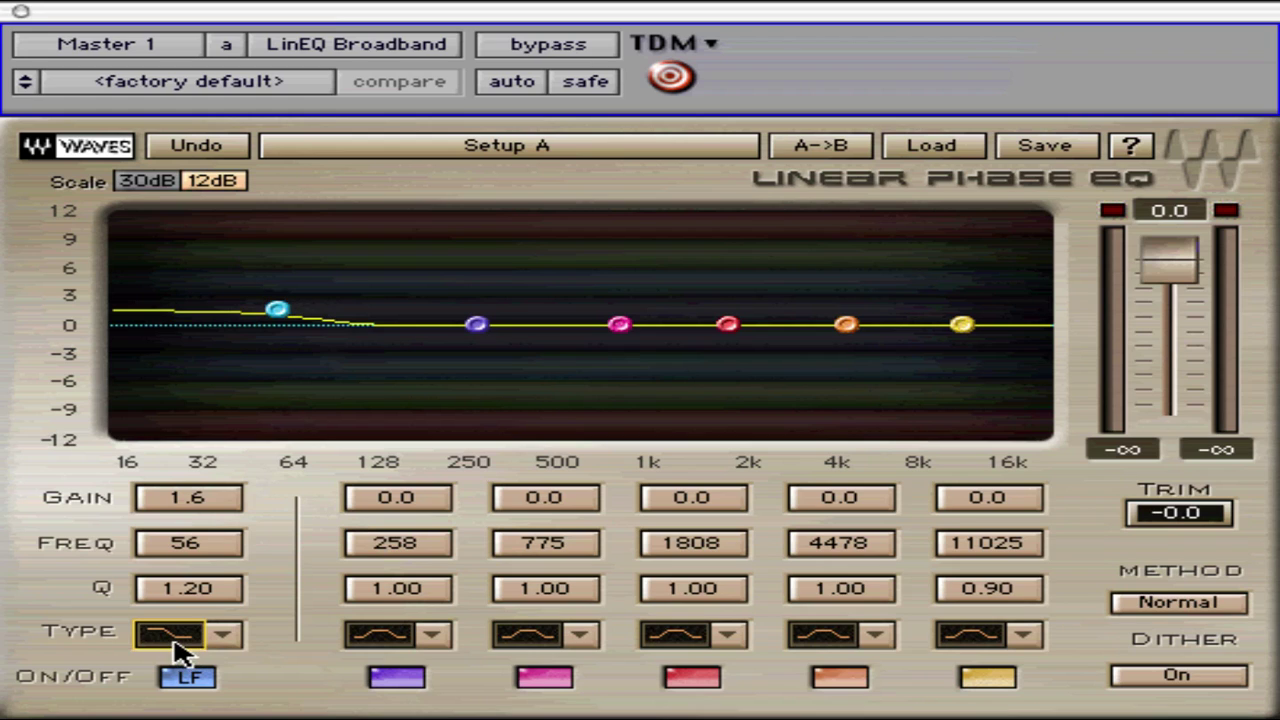
left_click(171, 646)
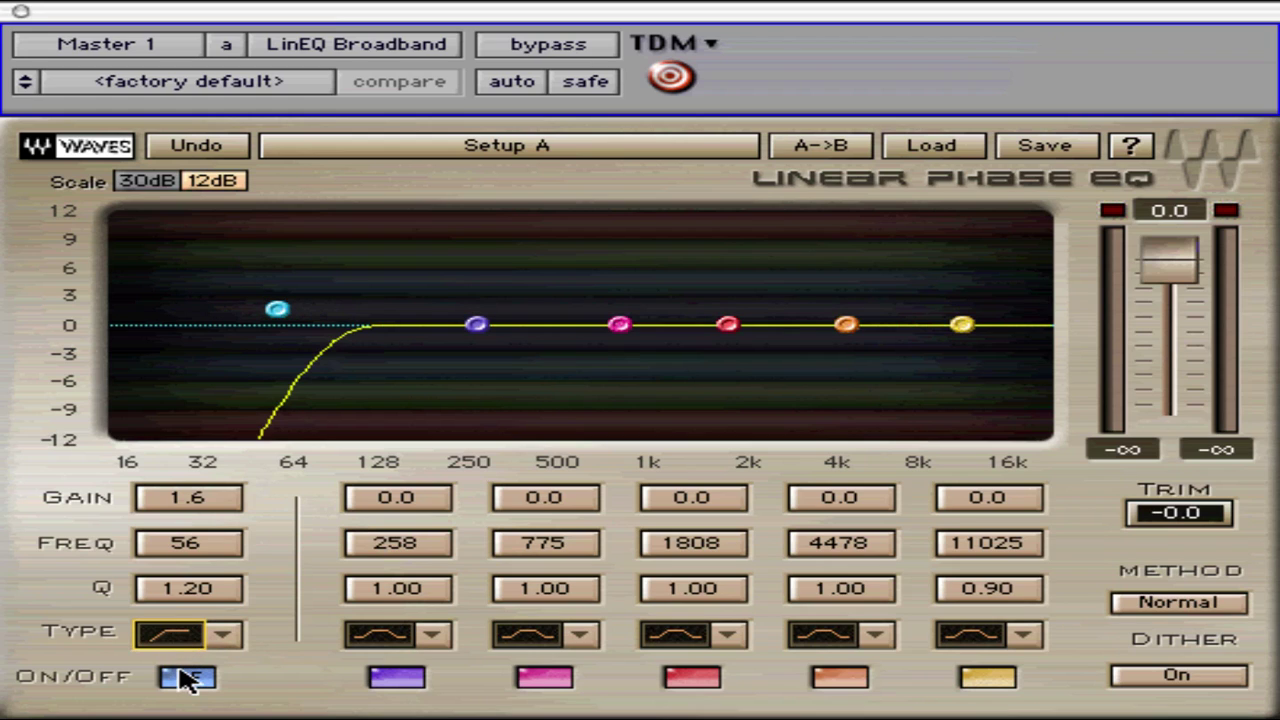
left_click(172, 645)
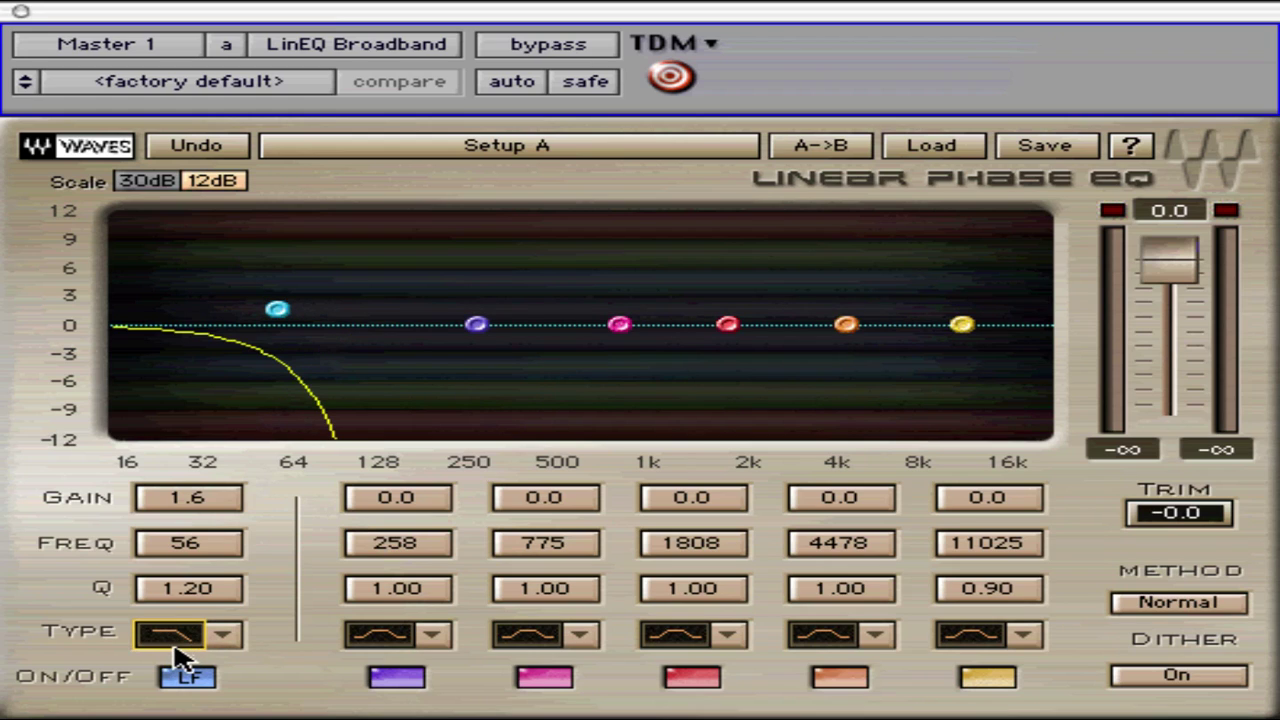
left_click(175, 648)
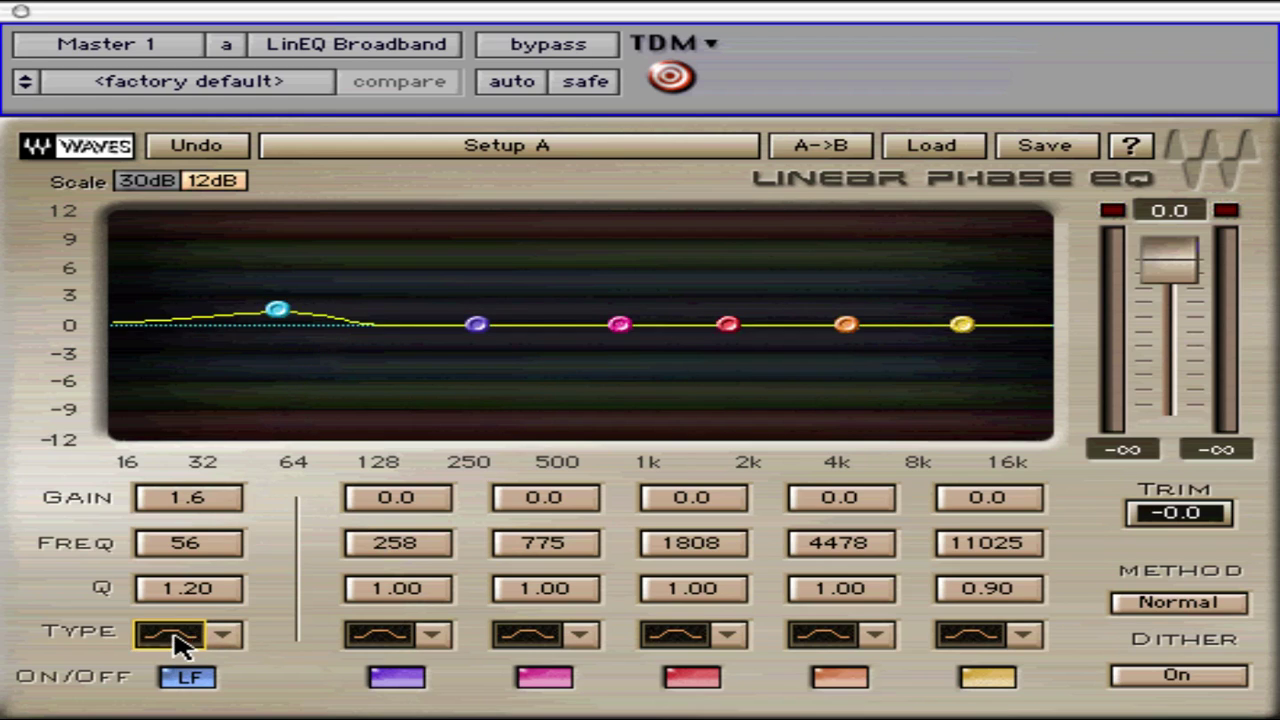
- Cycle the purple band's filter type through the shelf, high-pass and low-pass shapes back to bell
left_click(388, 648)
left_click(395, 646)
left_click(397, 645)
left_click(394, 636)
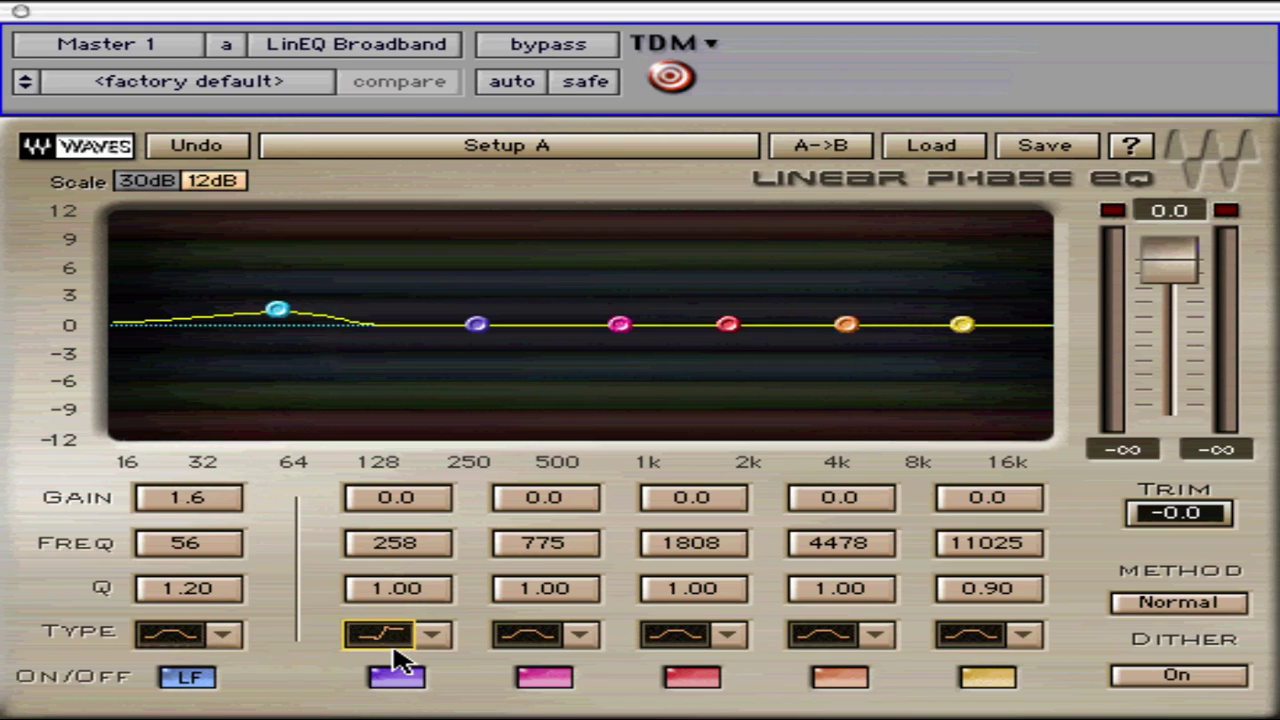
left_click(399, 642)
left_click(399, 641)
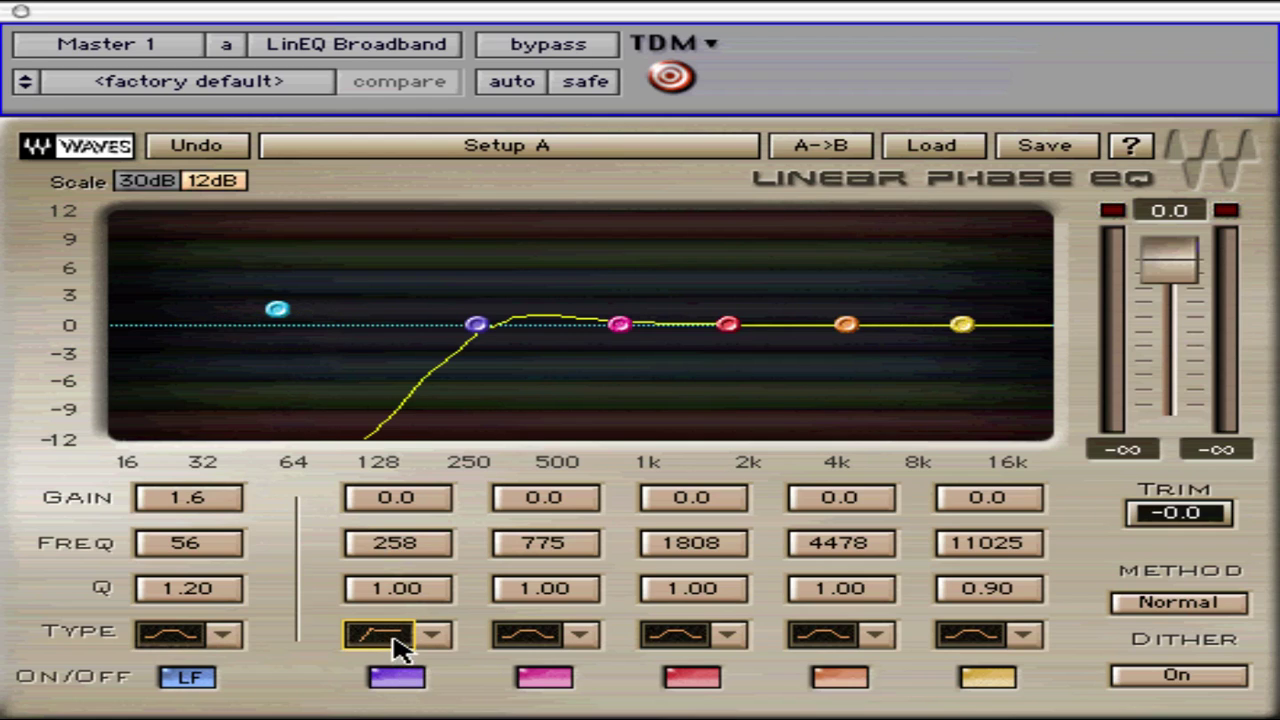
left_click(394, 640)
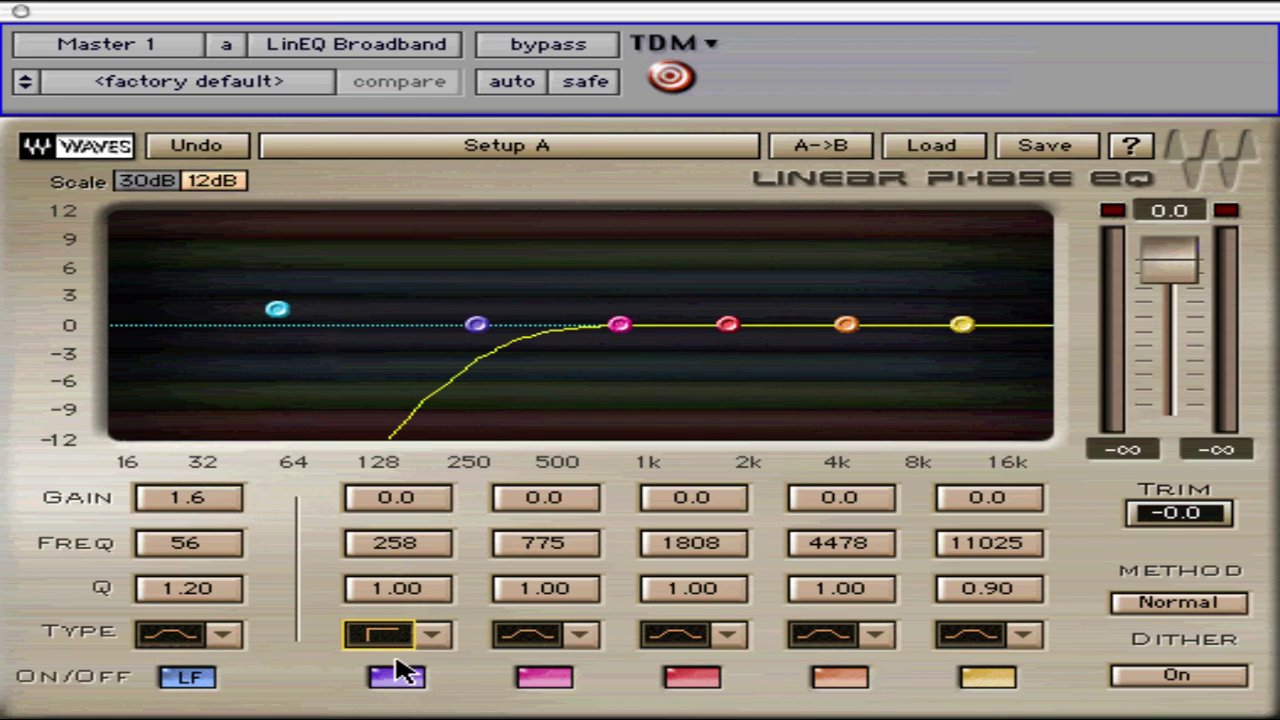
left_click(396, 642)
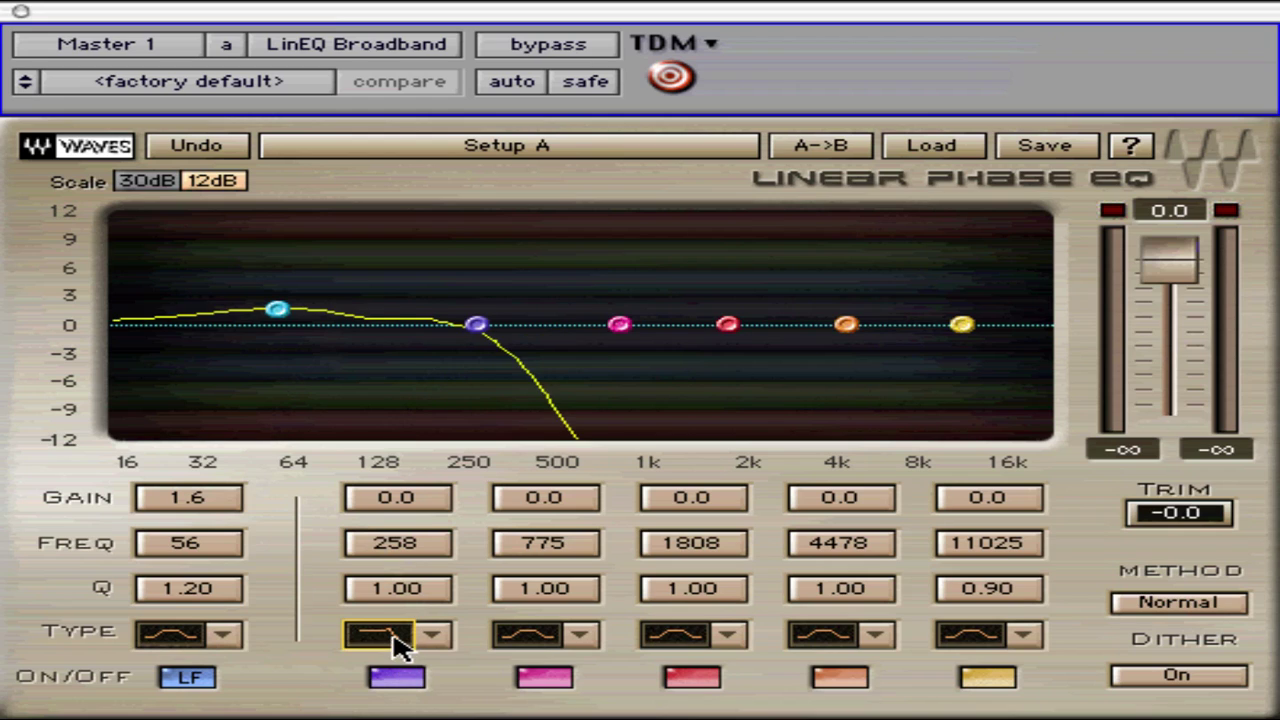
left_click(397, 642)
left_click(395, 643)
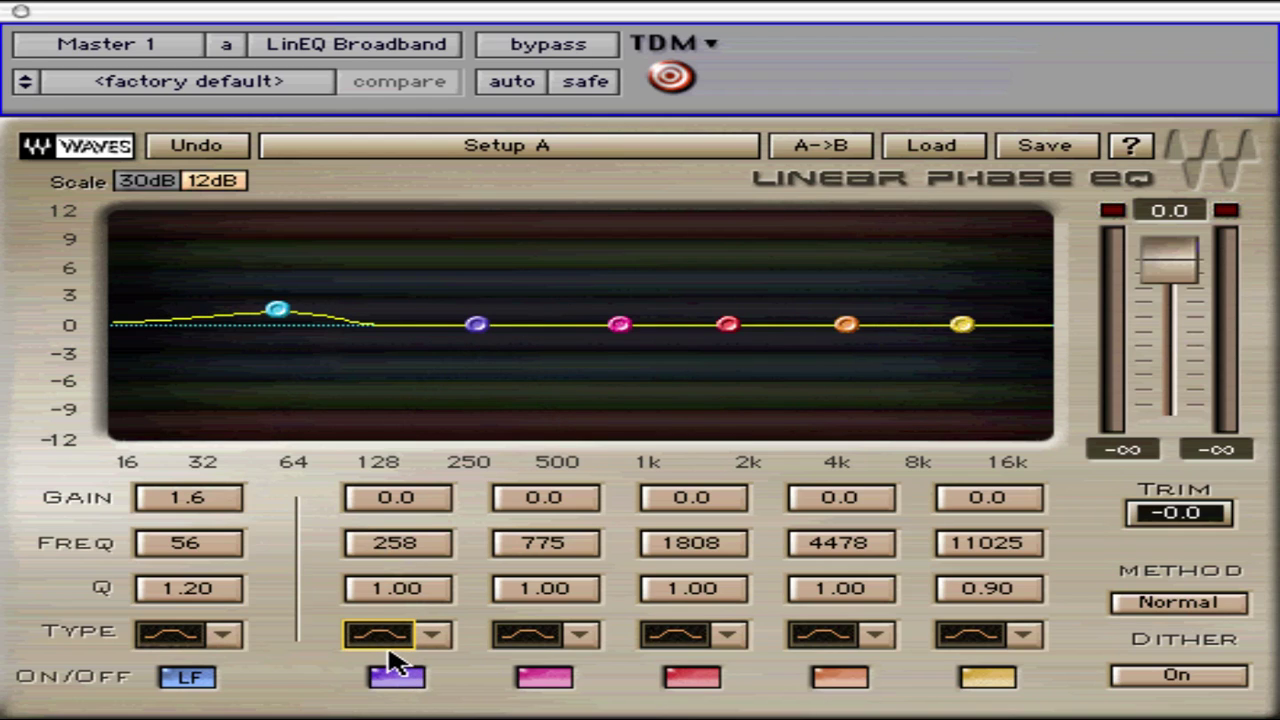
- Set the purple band to about 5.6 dB at 344 Hz with a Q of 0.55, and switch it off and on again
left_click_drag(479, 325, 634, 297)
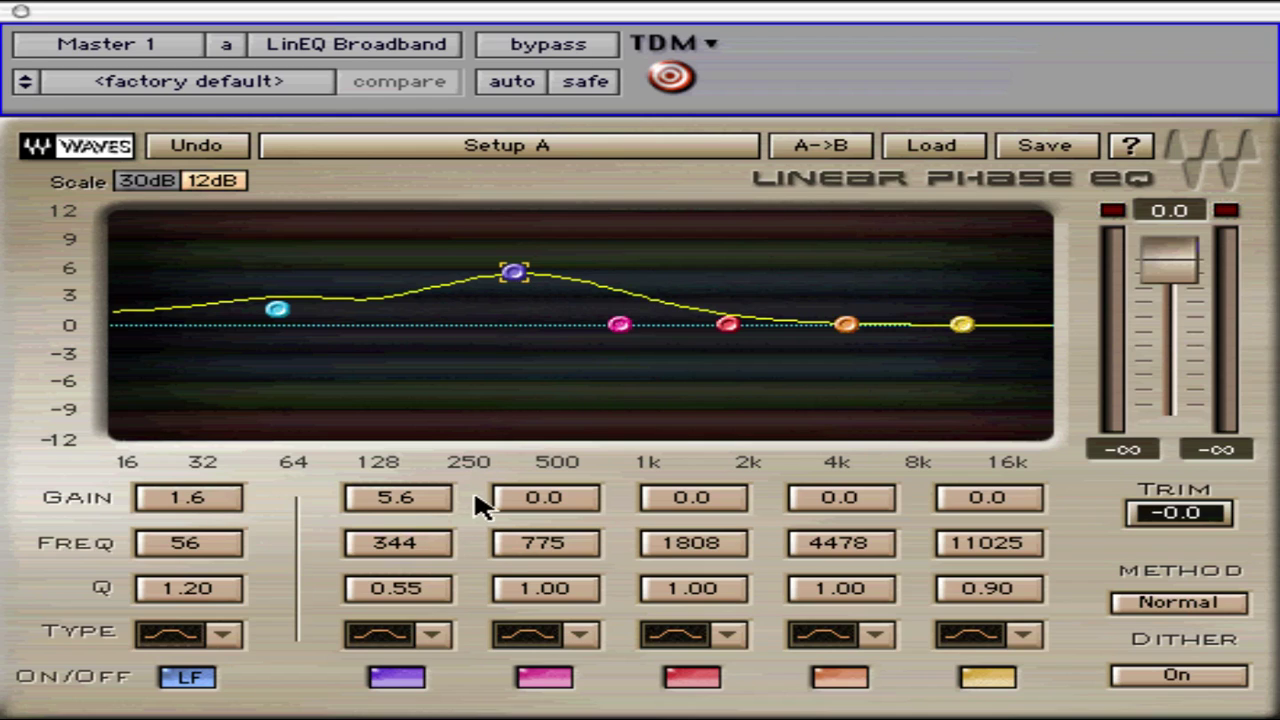
double_click(513, 275)
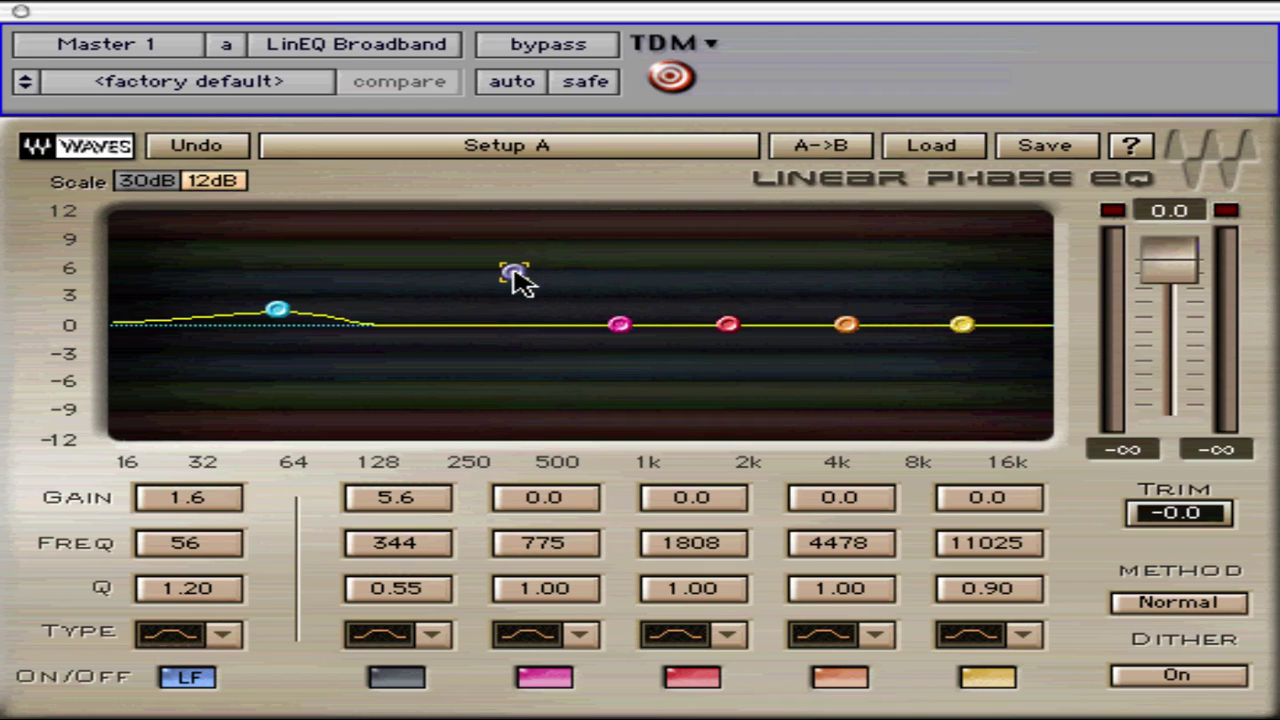
double_click(513, 275)
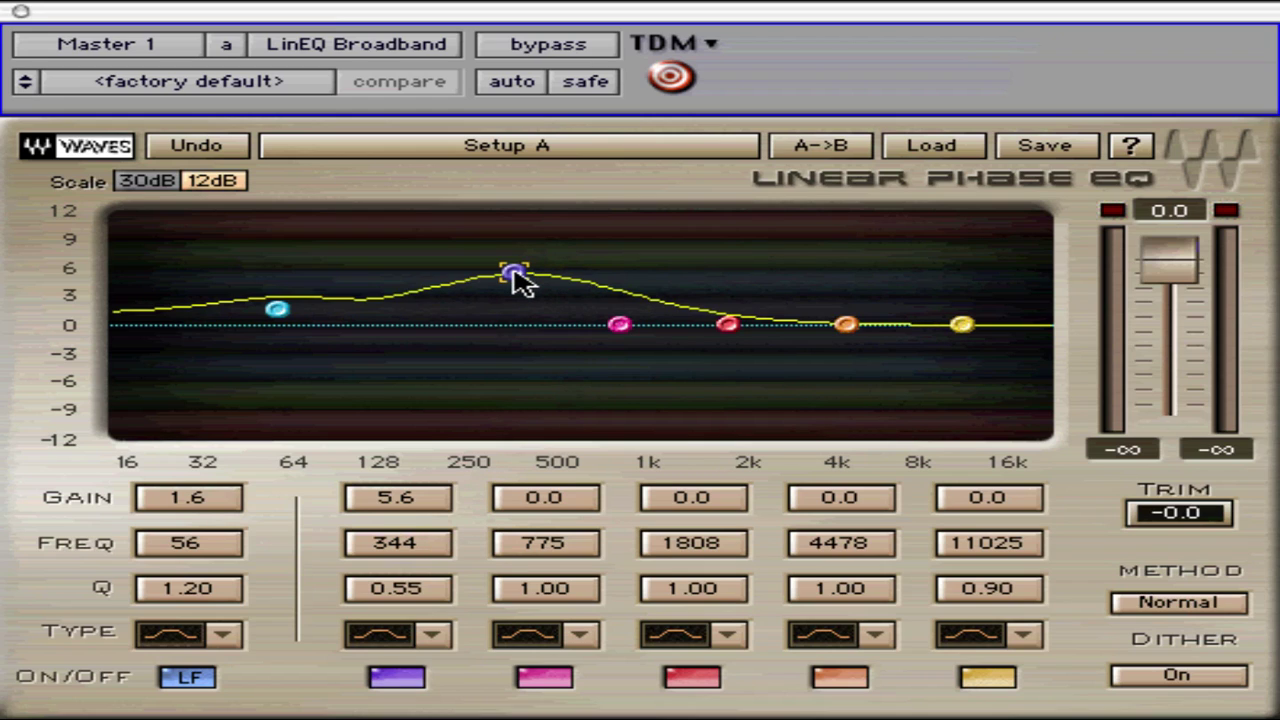
- Lower the purple band, and adjust it together with the magenta and red bands to gains of 0.1, 0.4 and 0.4 dB
left_click_drag(513, 275, 514, 334)
left_click_drag(482, 280, 720, 329)
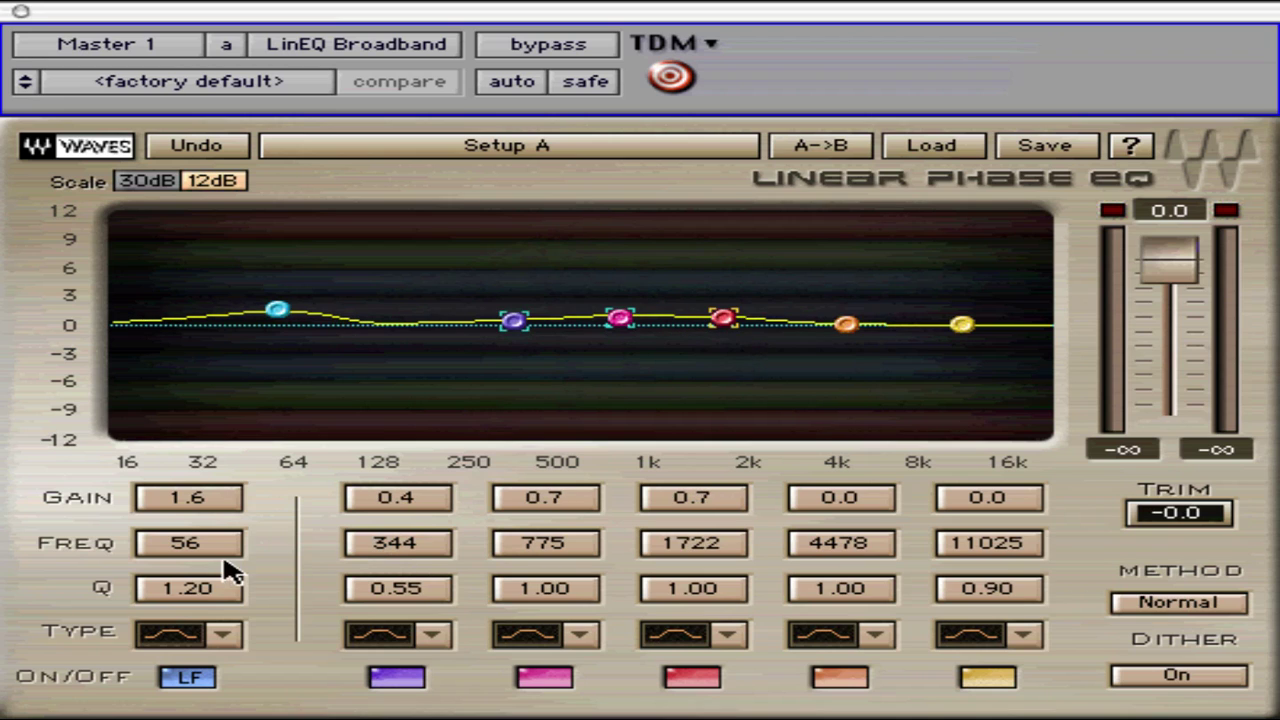
left_click_drag(485, 510, 700, 497)
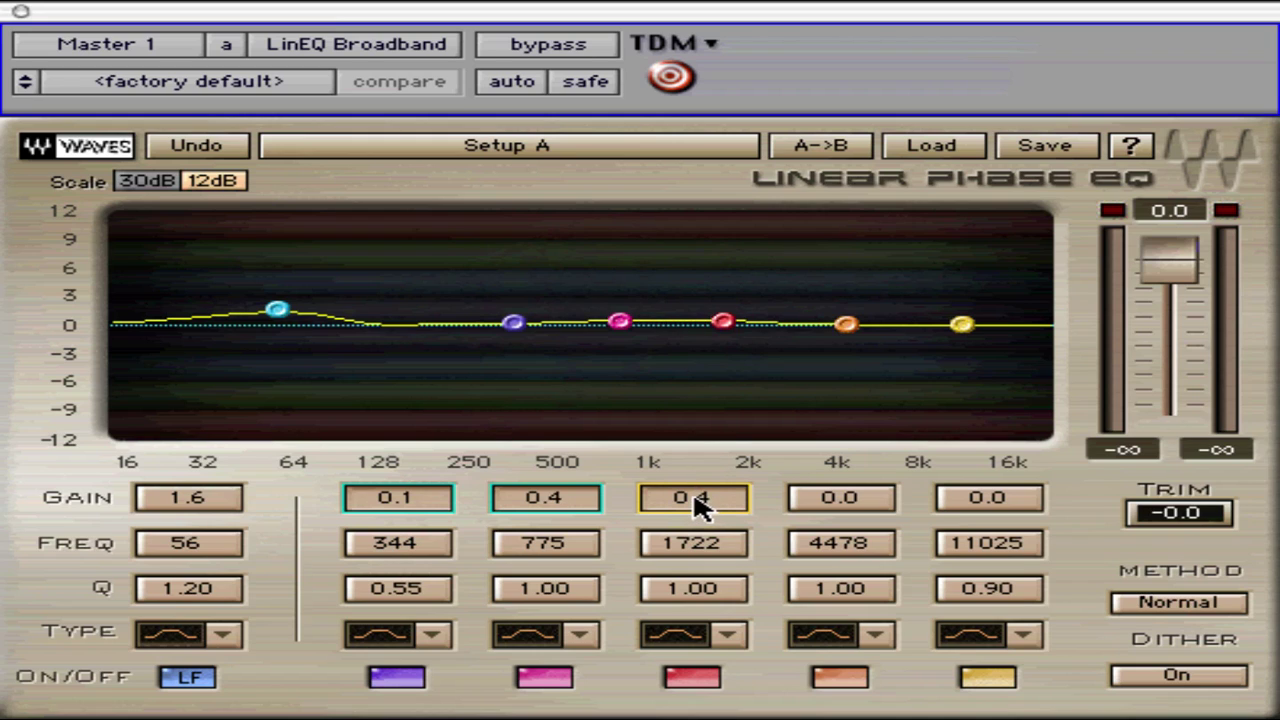
- Reset the low-frequency band's gain to 0
left_click(150, 500, "alt")
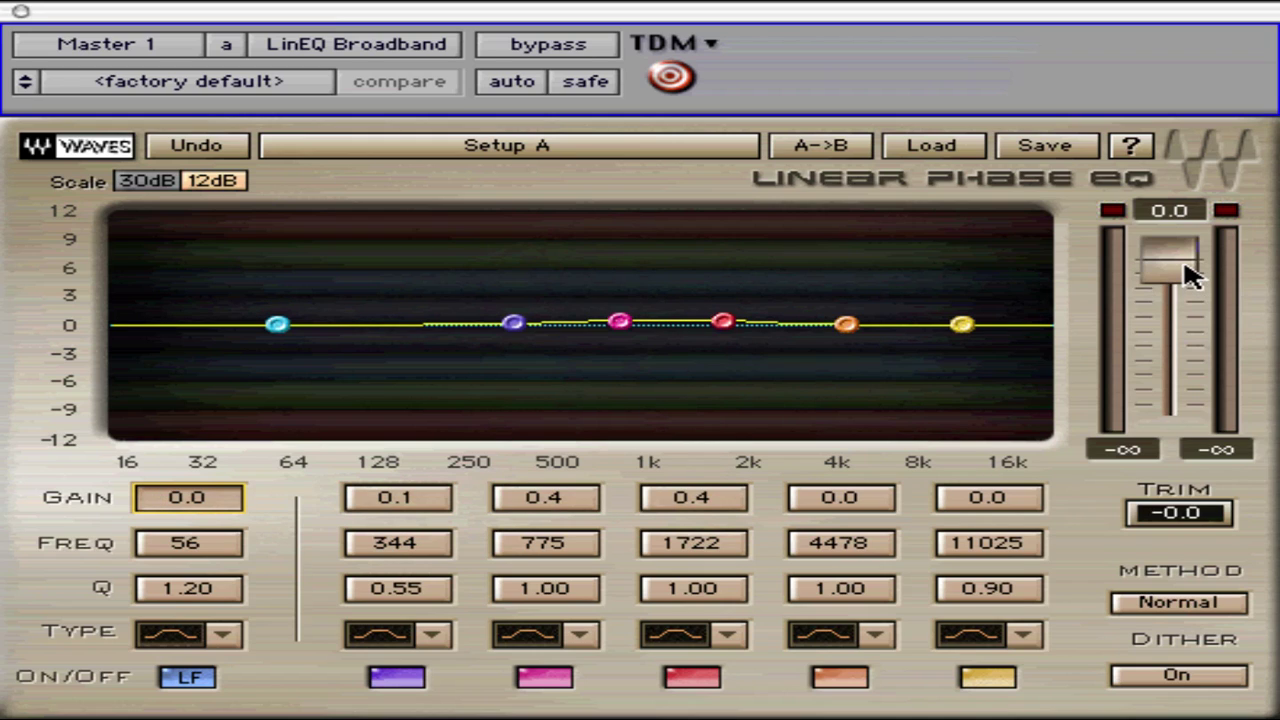
left_click_drag(1188, 275, 1051, 177)
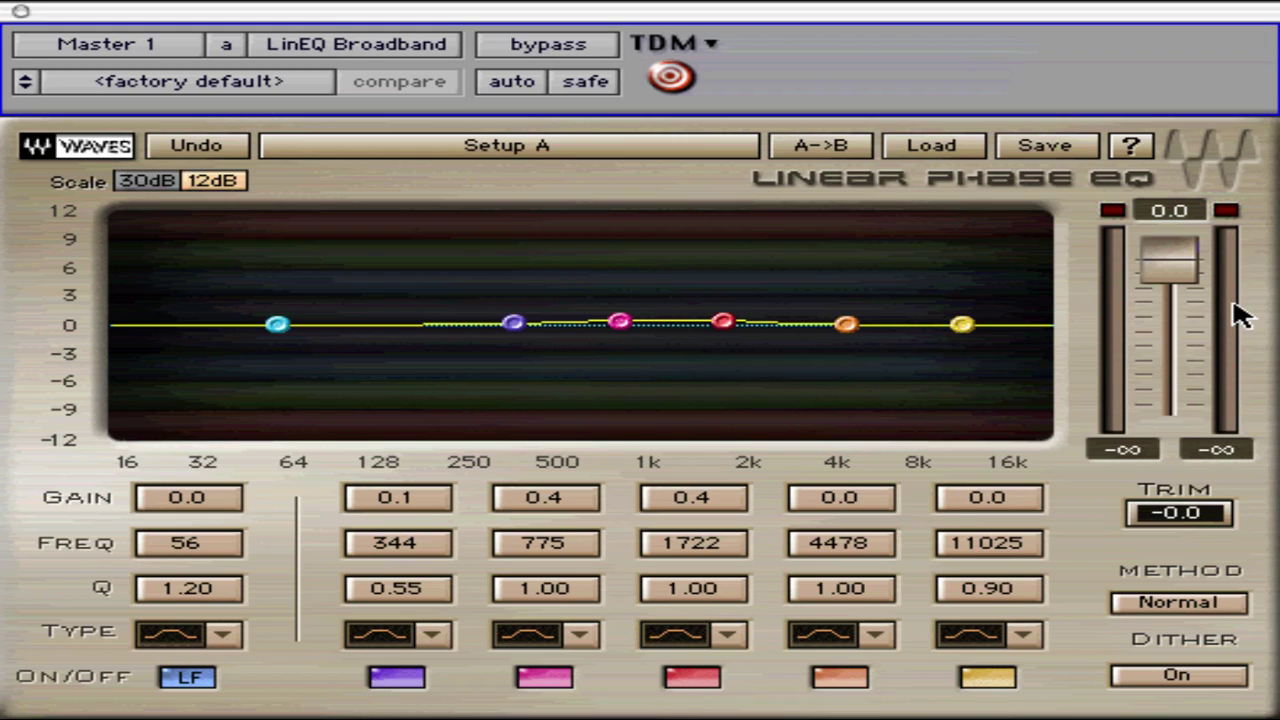
- Cycle the processing method through Accurate and LowRipple back to Normal, and switch dither off and on again
left_click(1240, 606)
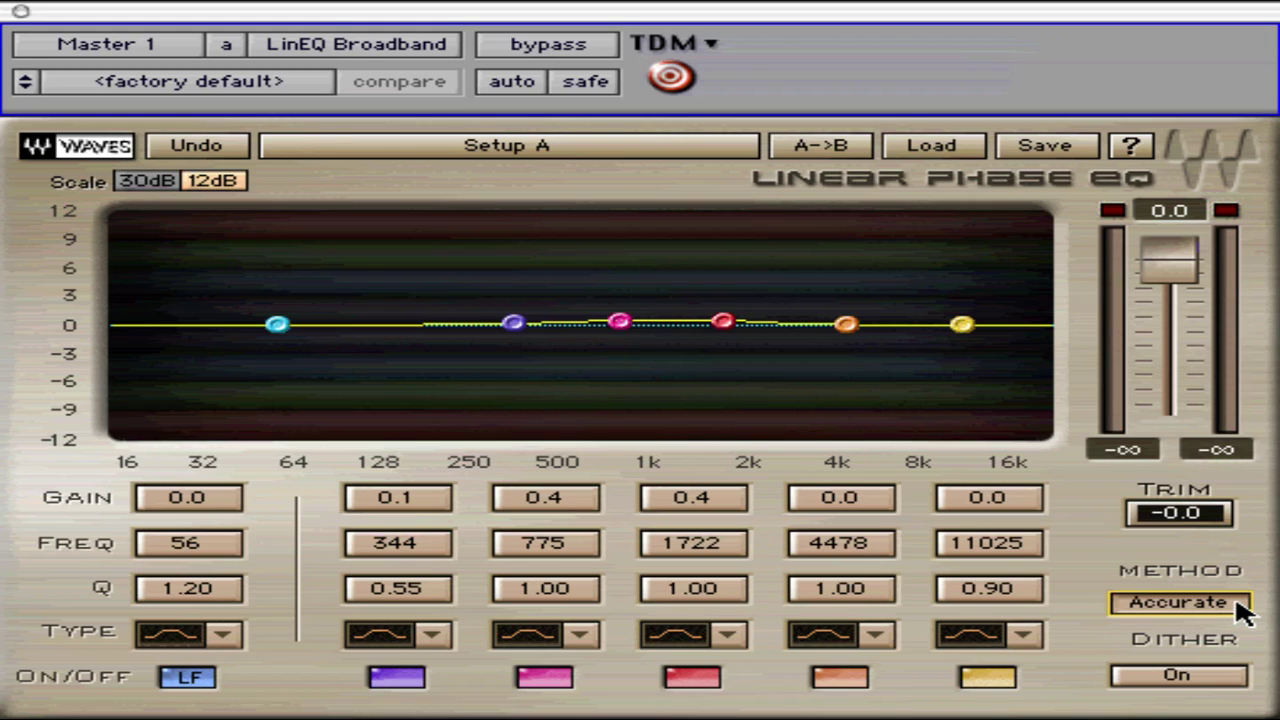
left_click(1240, 610)
left_click(1240, 608)
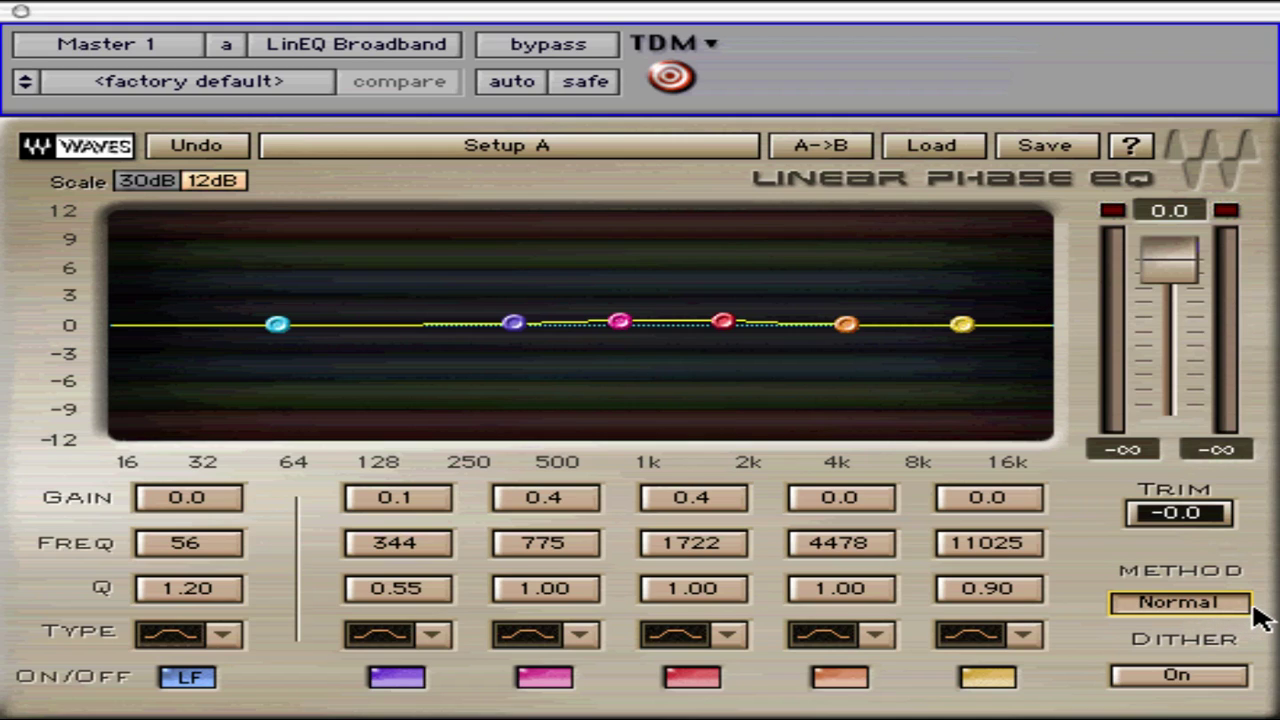
left_click(1230, 606)
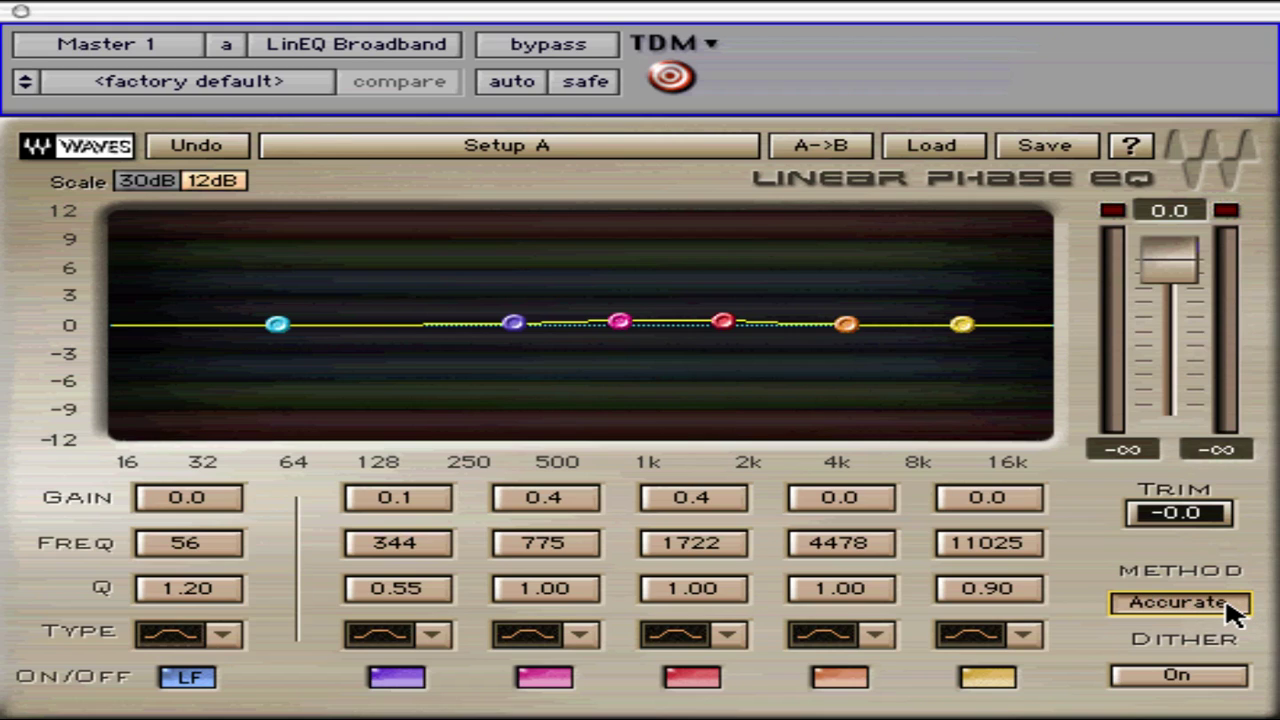
left_click(1236, 608)
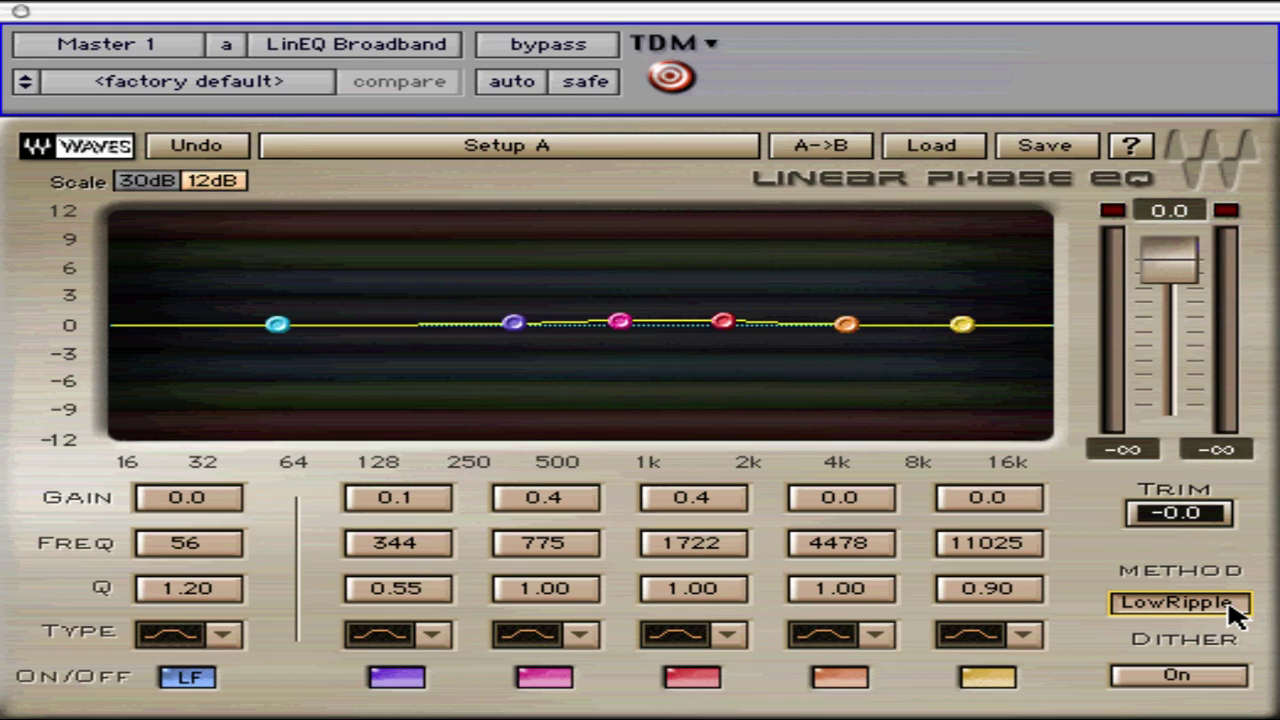
left_click(1234, 606)
left_click(1208, 690)
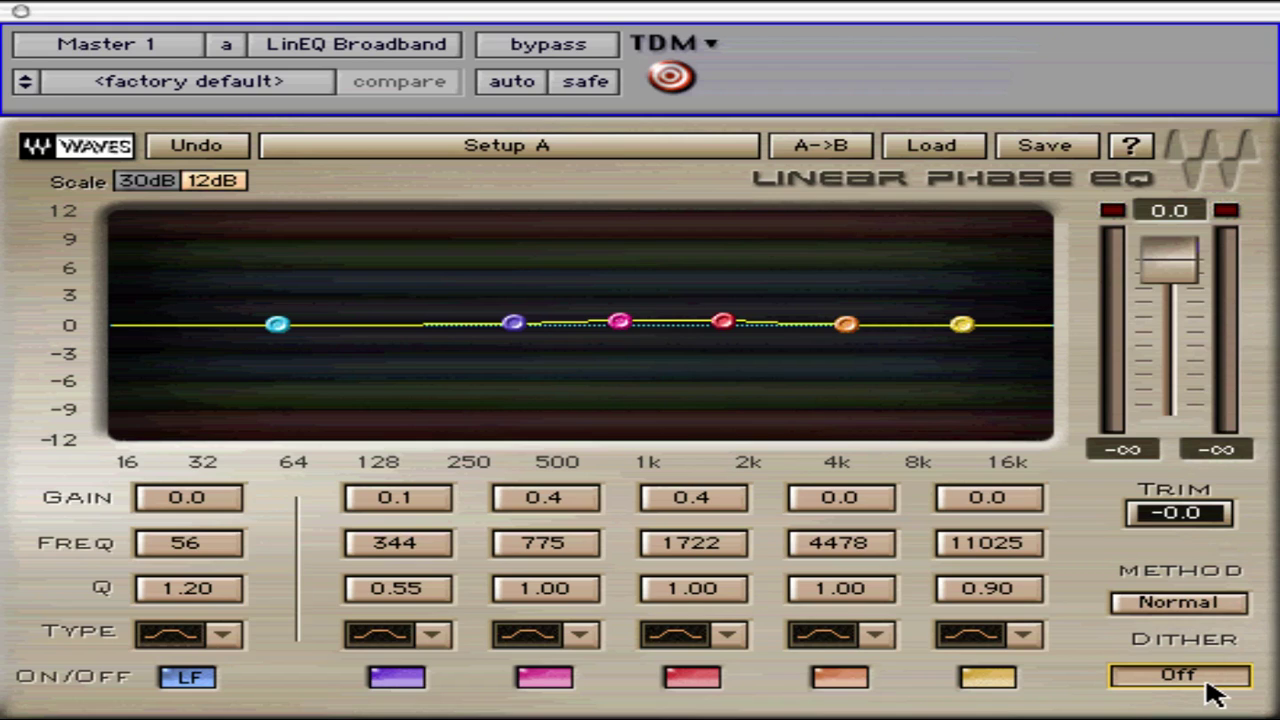
left_click(1216, 690)
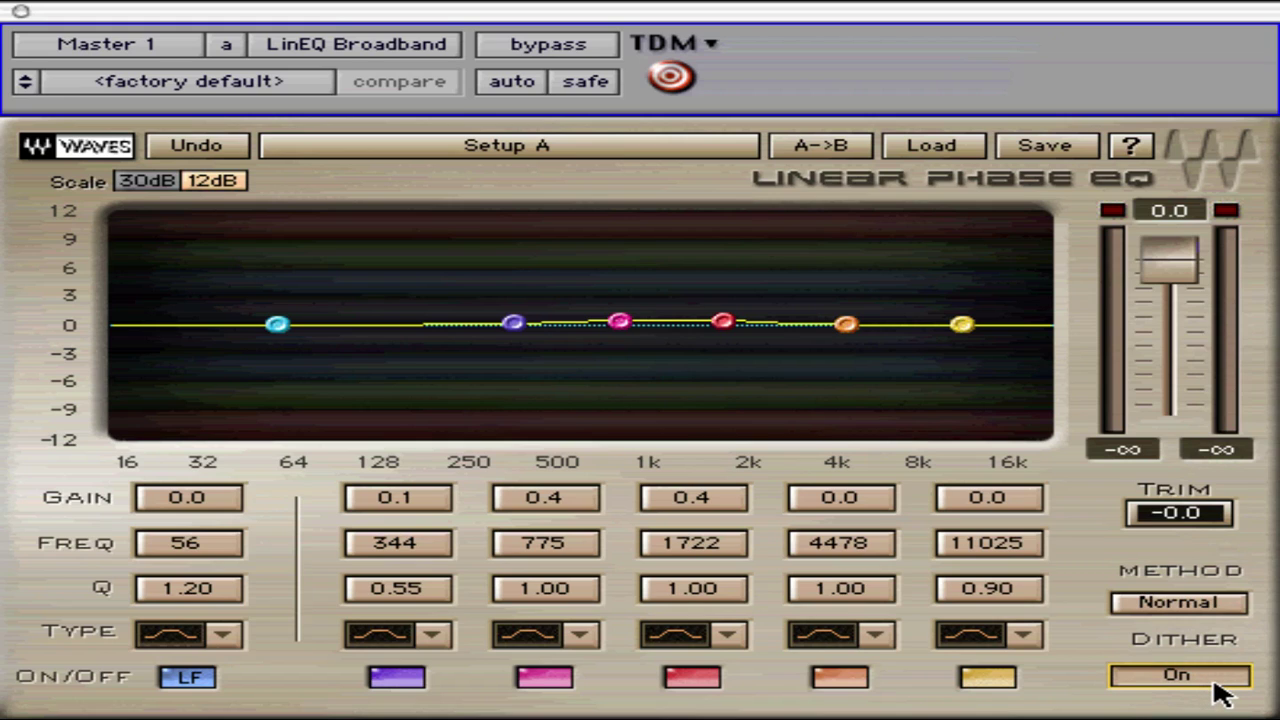
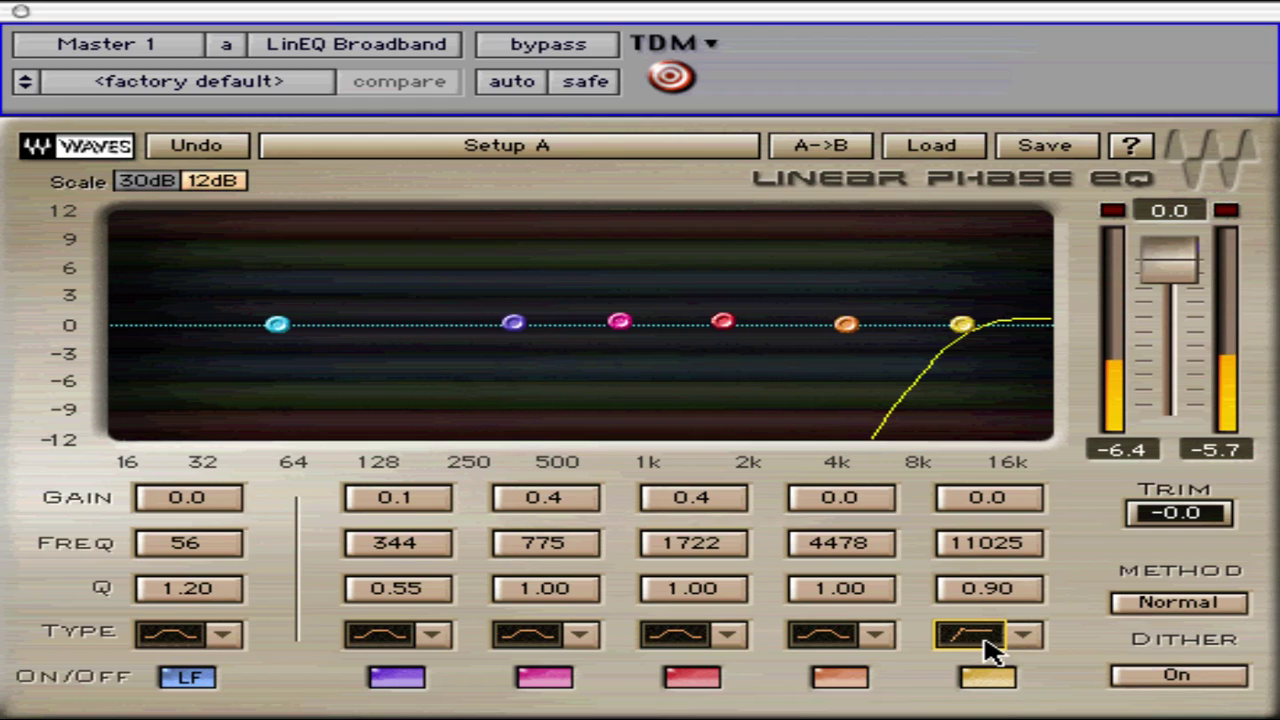
- Change the yellow band's filter type to the resonant high shelf and boost it about 1.9 dB at 10852 Hz
left_click(970, 634)
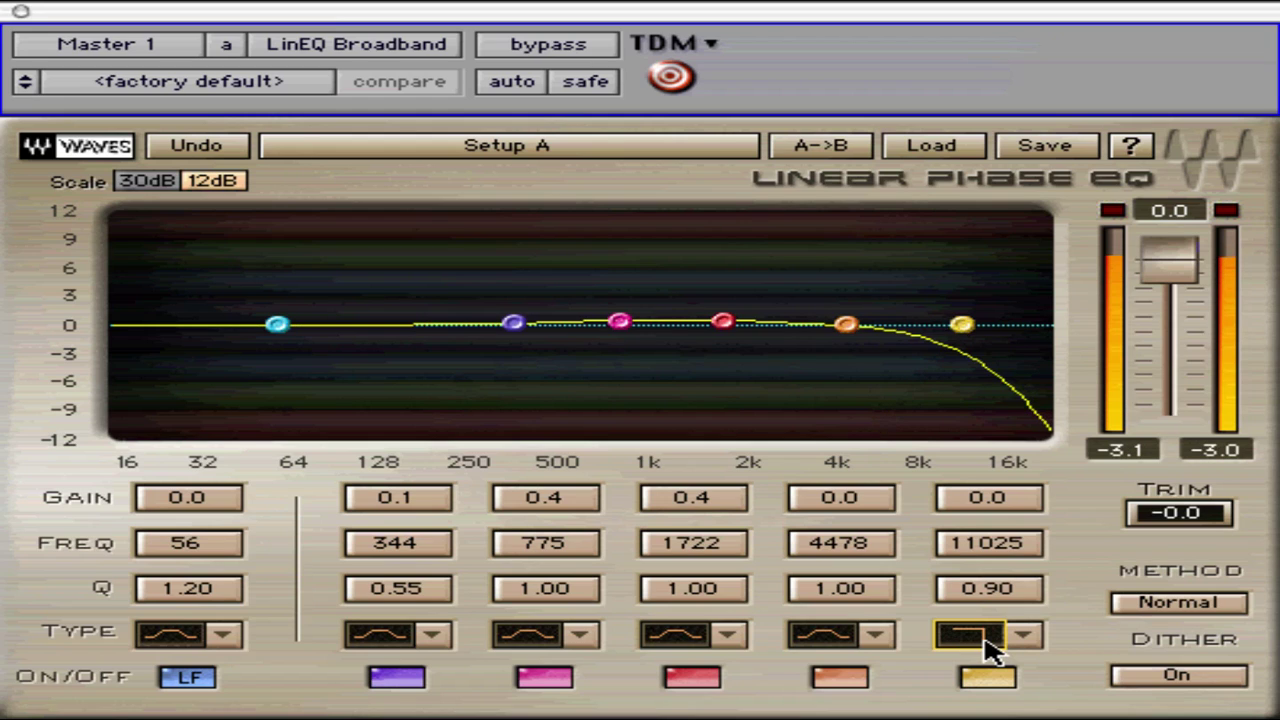
left_click(986, 640)
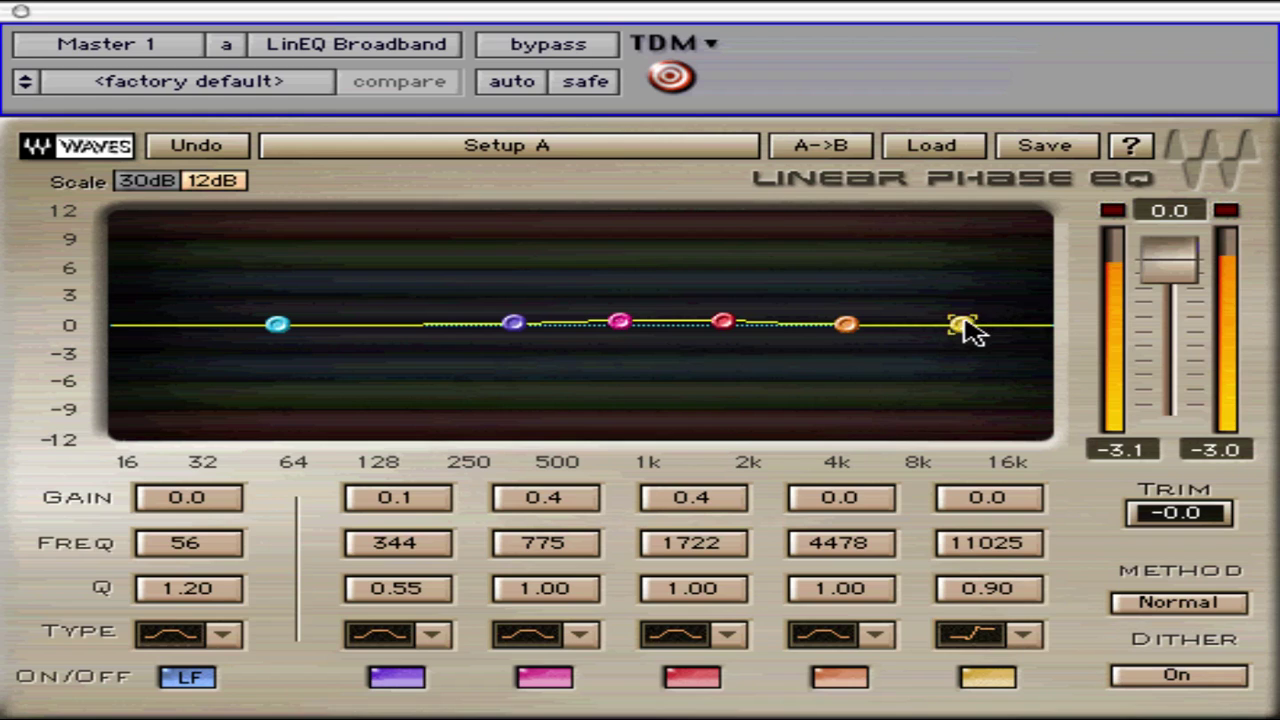
mouse_move(962, 326)
left_mouse_down()
mouse_move(957, 308)
mouse_move(917, 309)
mouse_move(983, 318)
left_mouse_up()
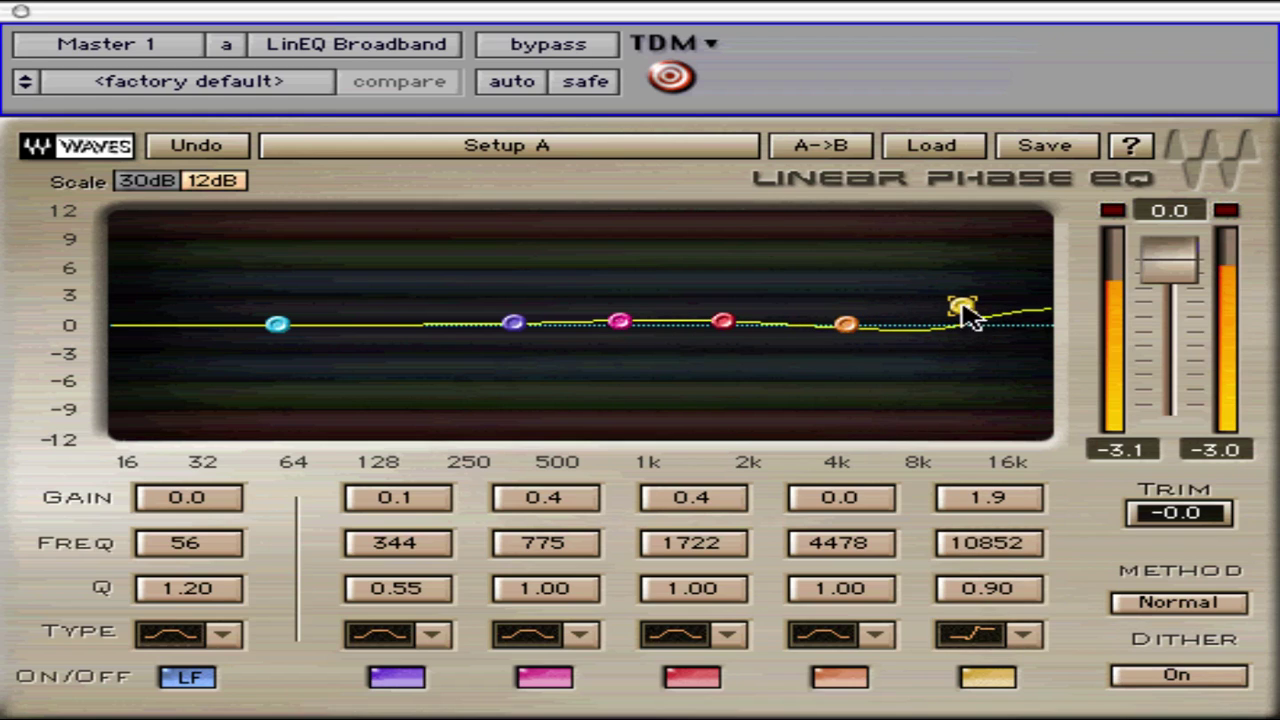
- Boost the orange band to 1.3 dB at 5770 Hz, and toggle bypass on and off to compare the sound
mouse_move(850, 333)
left_mouse_down()
mouse_move(884, 312)
mouse_move(866, 321)
left_mouse_up()
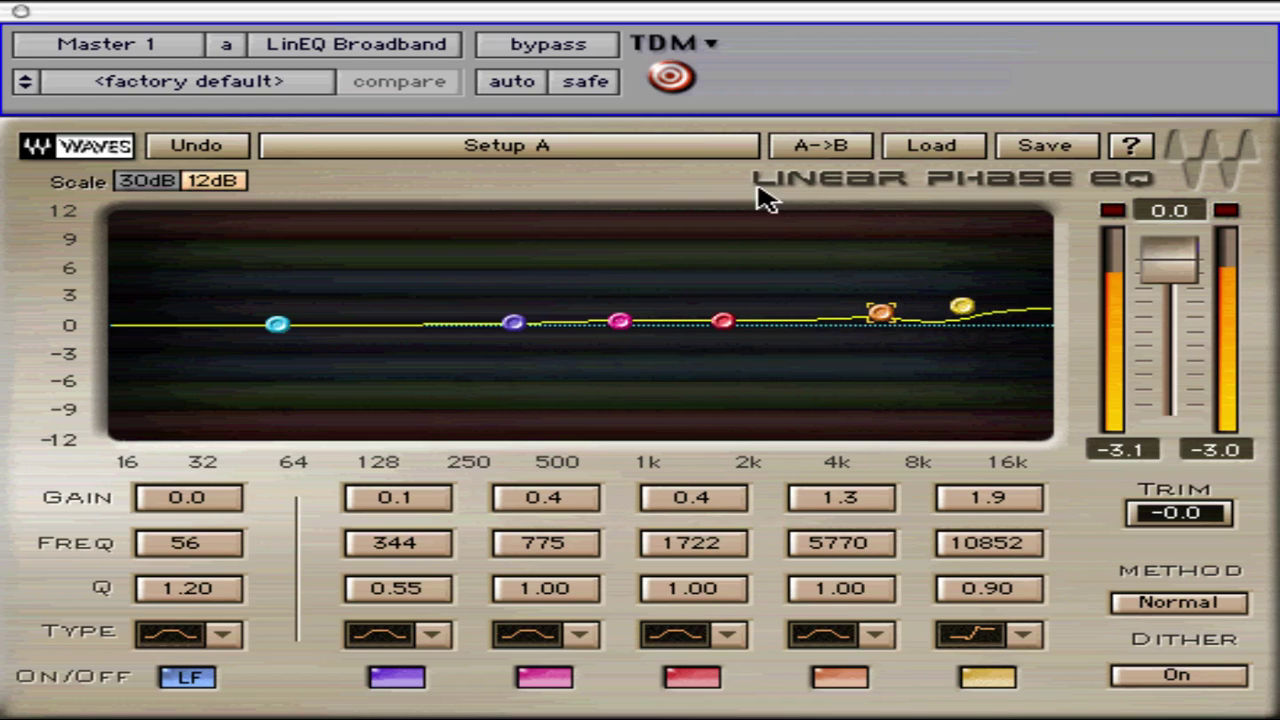
left_click(568, 48)
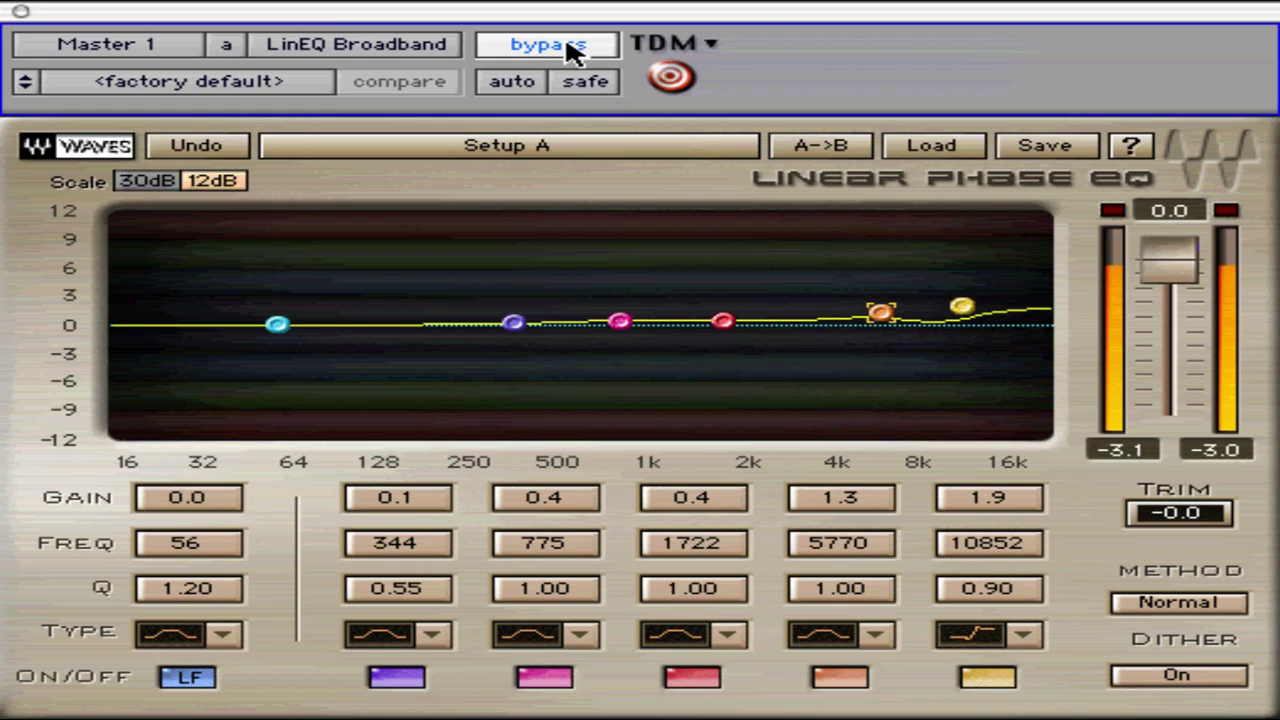
left_click(568, 48)
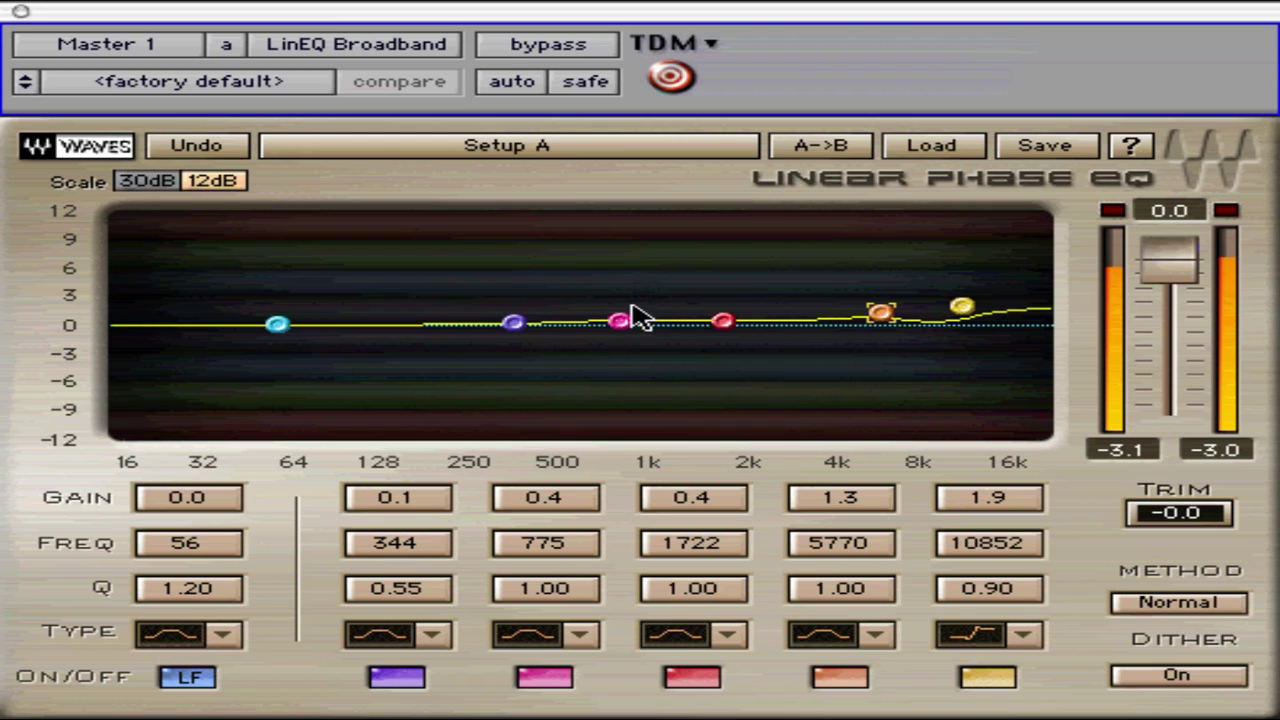
- Set the magenta band to 0.1 dB at 689 Hz and the purple band to -0.9 dB at 258 Hz, both with Q 6.50
mouse_move(621, 322)
left_mouse_down()
mouse_move(603, 306)
mouse_move(605, 281)
mouse_move(809, 309)
mouse_move(1006, 314)
mouse_move(1068, 288)
mouse_move(1063, 277)
mouse_move(1071, 297)
mouse_move(1117, 251)
mouse_move(1060, 250)
mouse_move(1060, 289)
mouse_move(1060, 270)
mouse_move(606, 334)
mouse_move(608, 323)
mouse_move(610, 335)
left_mouse_up()
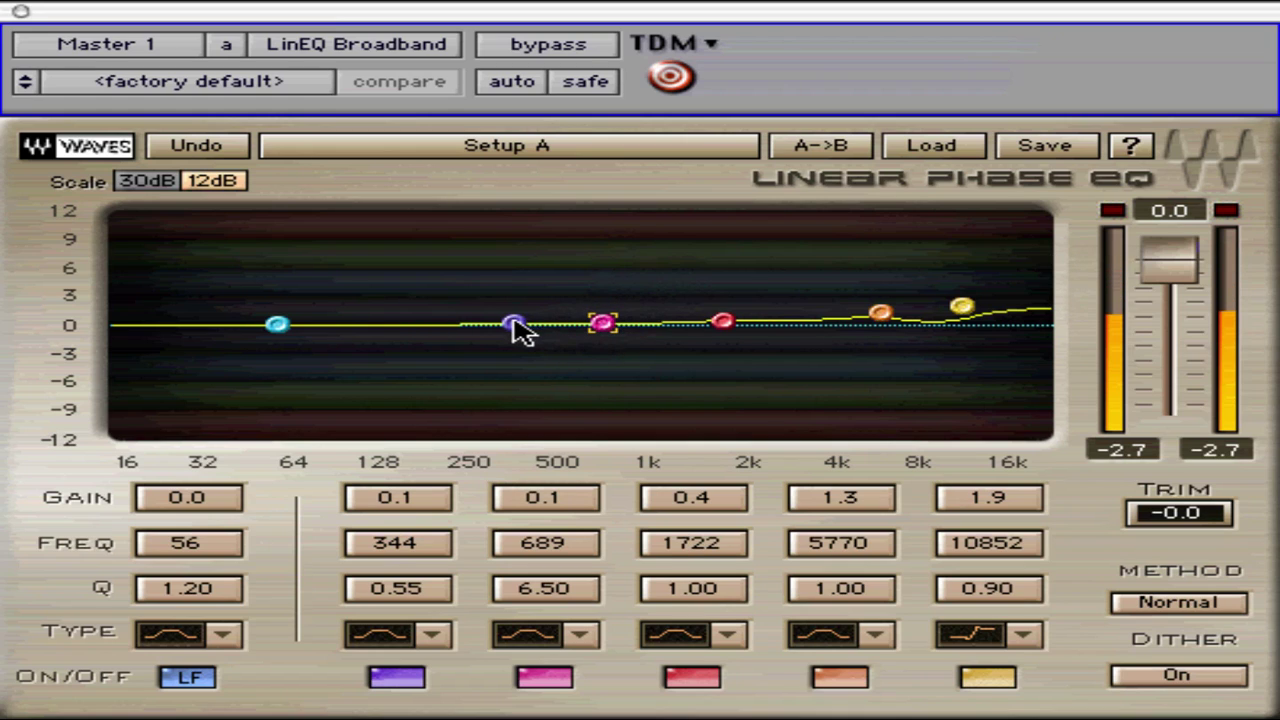
left_click_drag(515, 323, 1100, 286)
- Raise the low-frequency band to 1.6 dB at 83 Hz, and toggle bypass on and off to compare the sound
left_click_drag(477, 291, 315, 300)
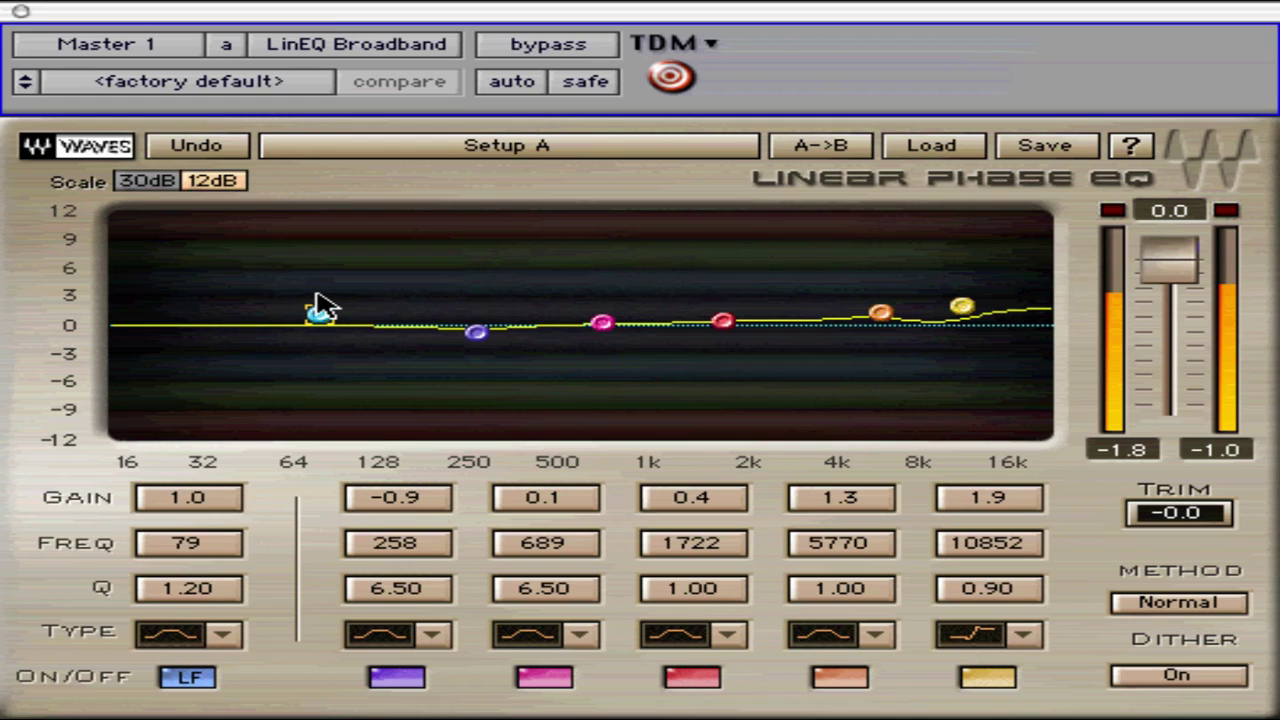
key("Up")
key("Up")
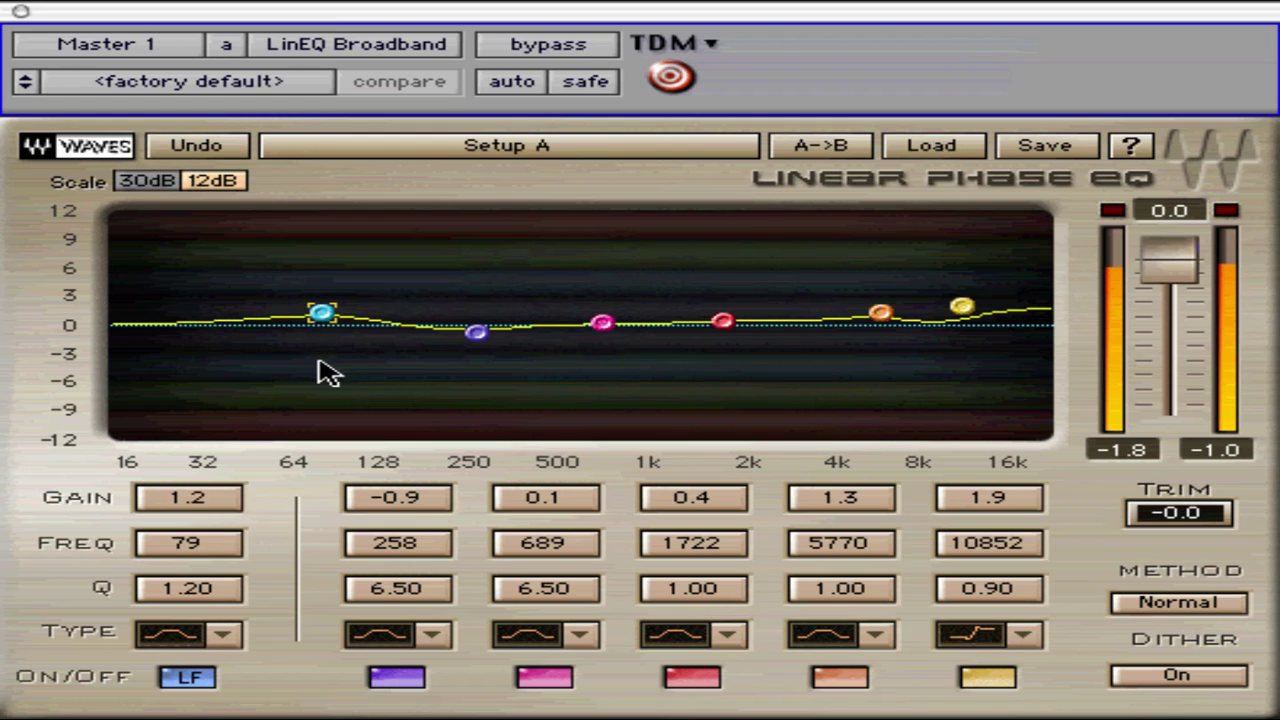
key("Up")
key("Up")
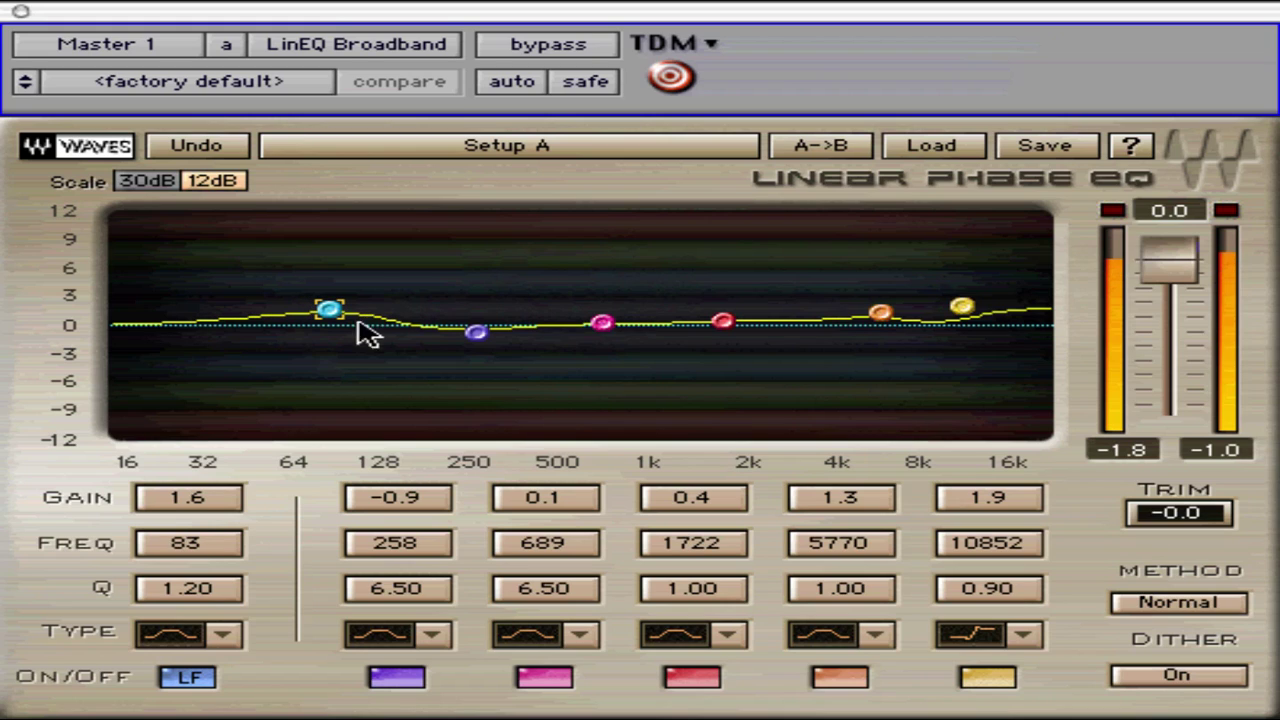
left_click(546, 42)
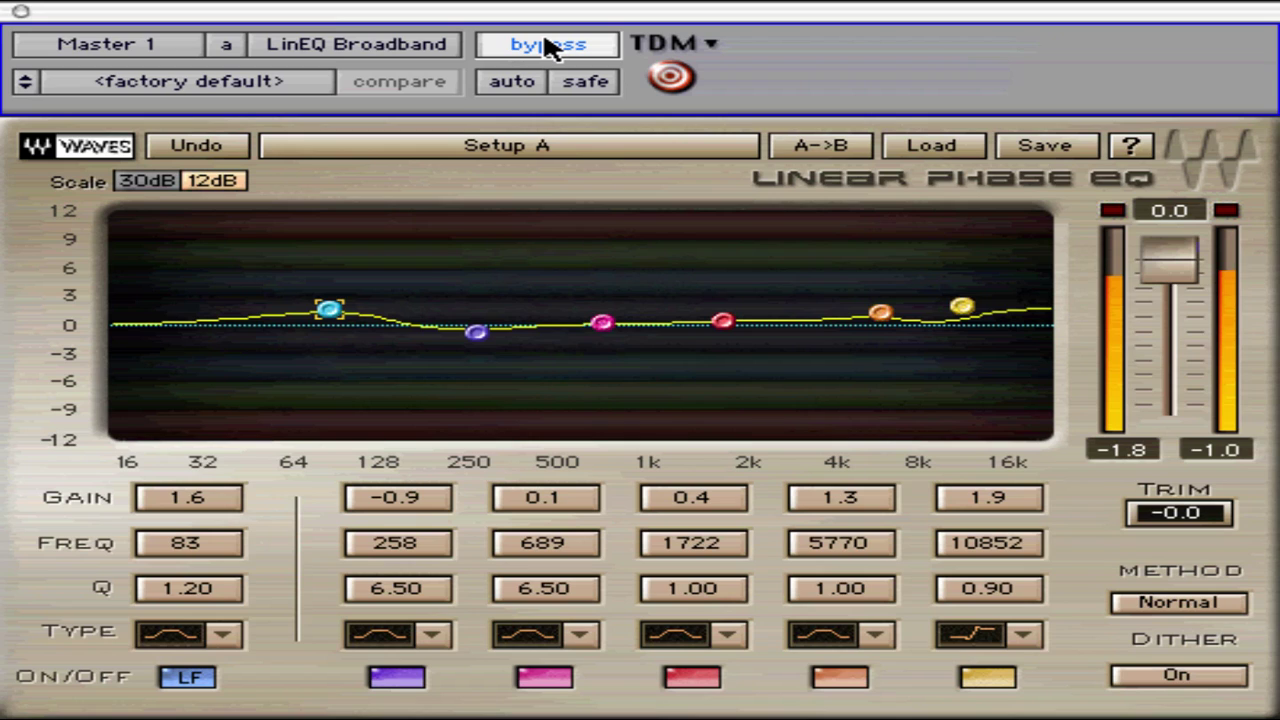
left_click(548, 45)
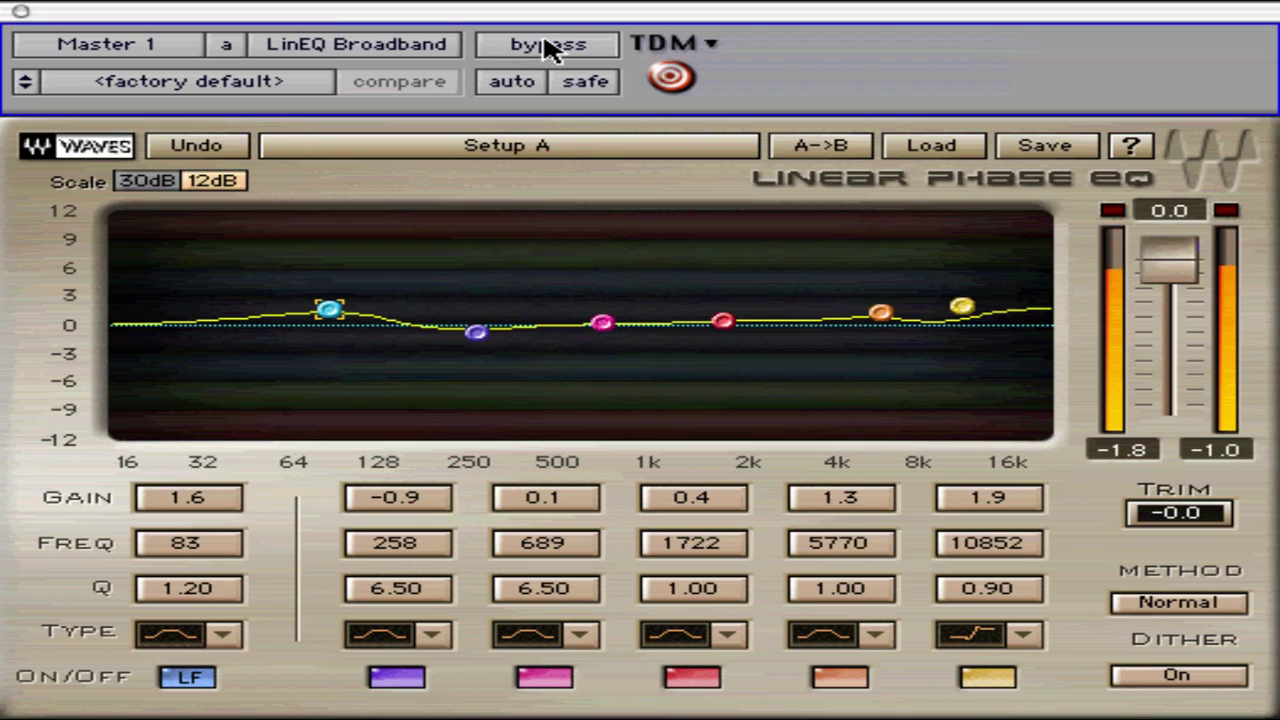
- Switch to Setup B and boost the magenta band 0.5 dB, the red band 0.8 dB at 2497 Hz and the orange band 0.8 dB at 4651 Hz
left_click(528, 150)
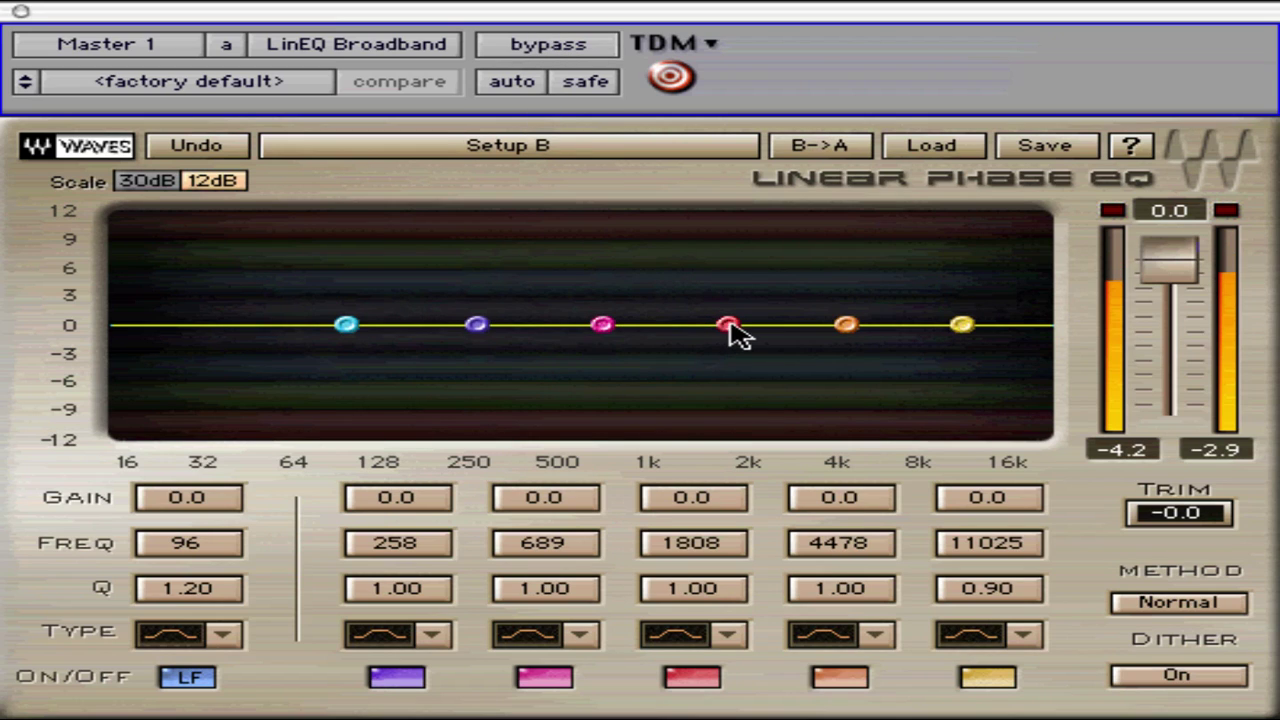
left_click_drag(730, 325, 851, 318)
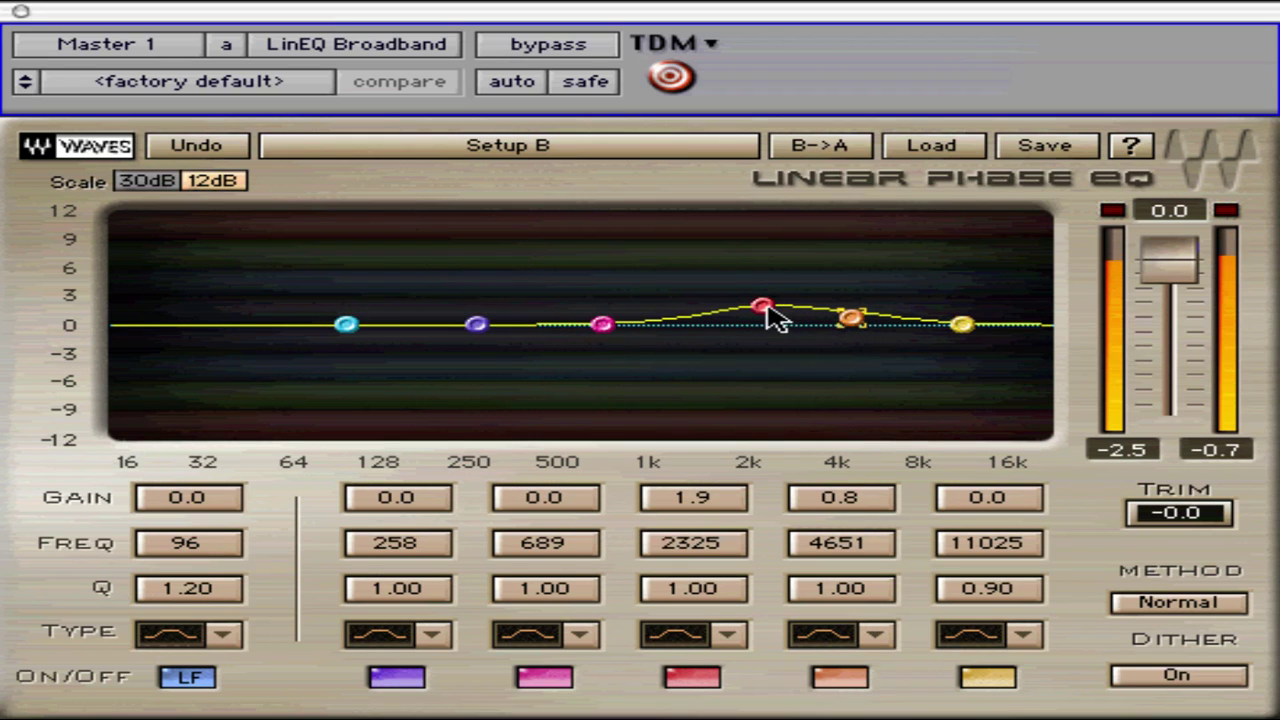
mouse_move(766, 312)
left_mouse_down()
mouse_move(794, 334)
mouse_move(774, 323)
left_mouse_up()
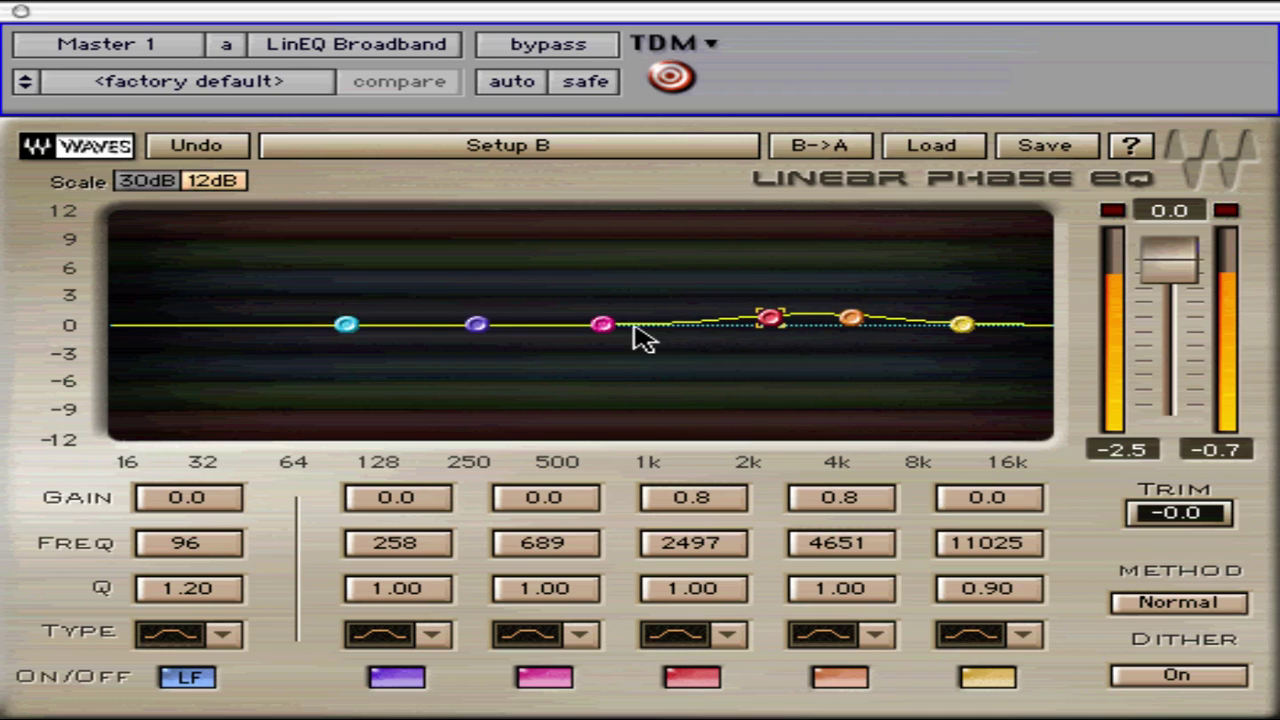
mouse_move(605, 324)
left_mouse_down()
mouse_move(602, 312)
mouse_move(608, 331)
left_mouse_up()
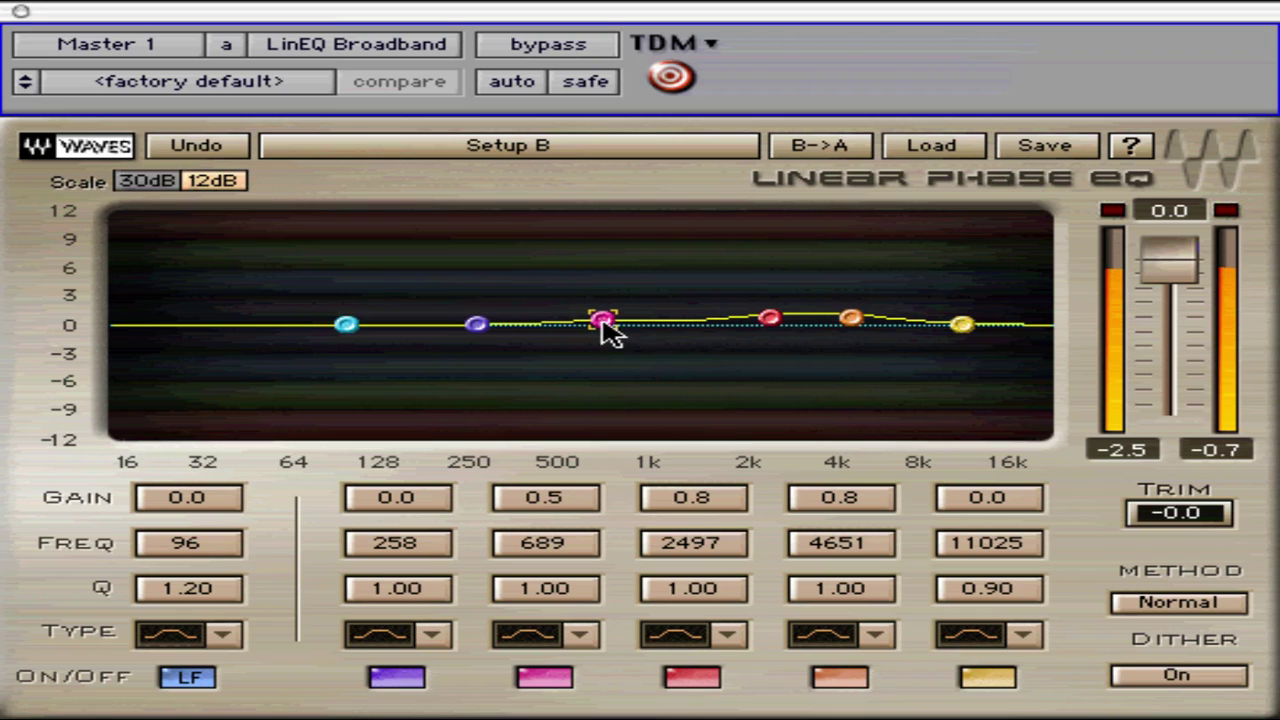
- Select the gains of the purple through yellow bands together, reset them to 0, and clear the clip indicators
left_click_drag(341, 480, 1006, 562)
left_click(1005, 510, "alt")
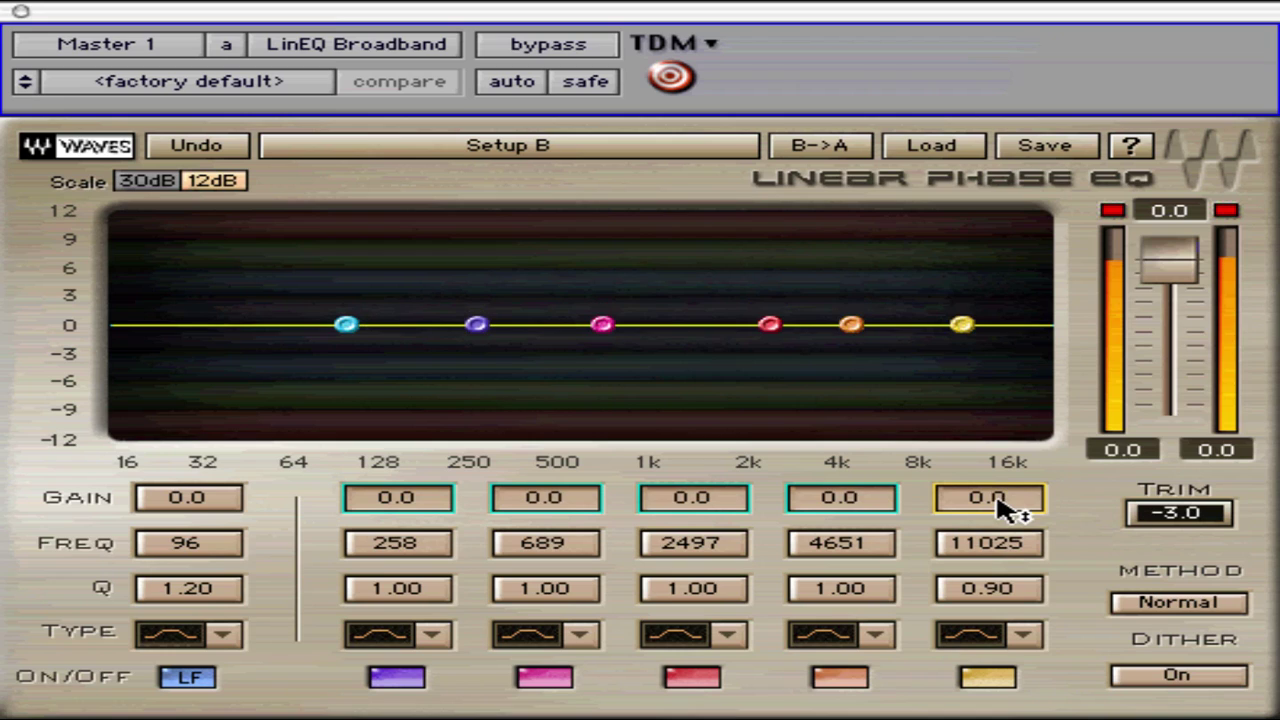
left_click(1113, 212)
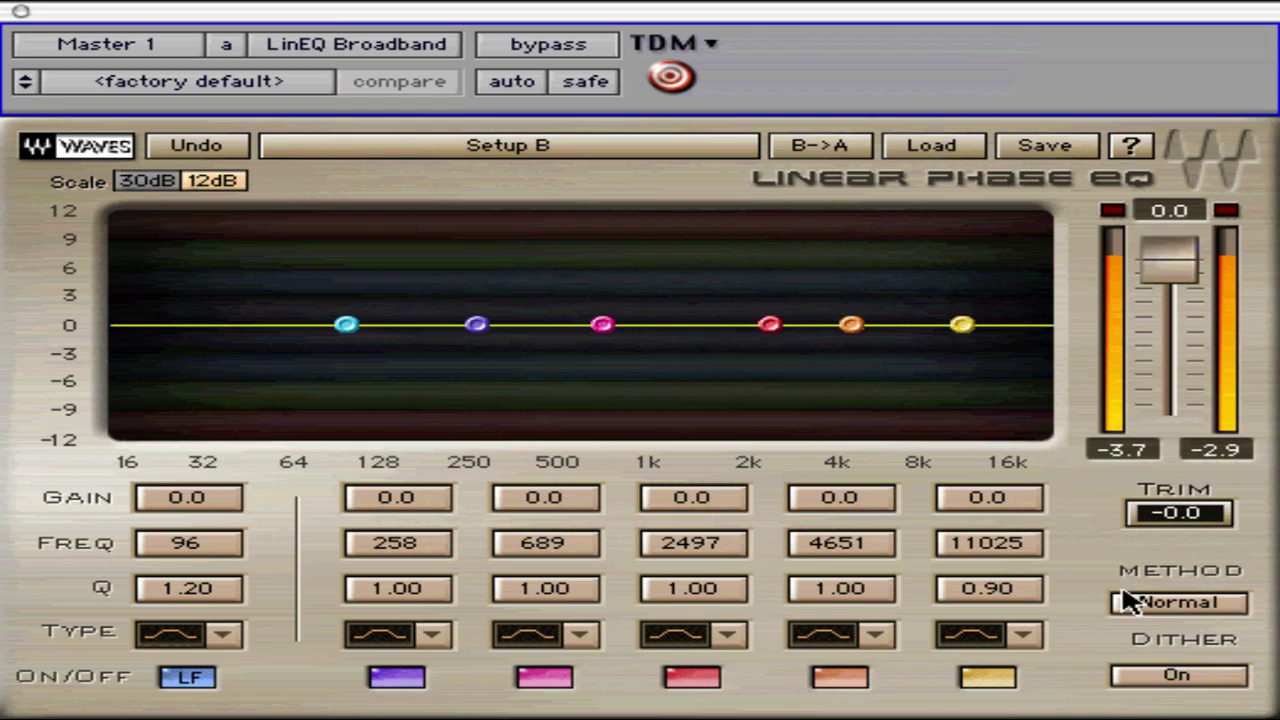
- Keep dither on and boost the low-frequency band 0.8 dB at 98 Hz
left_click(1186, 678)
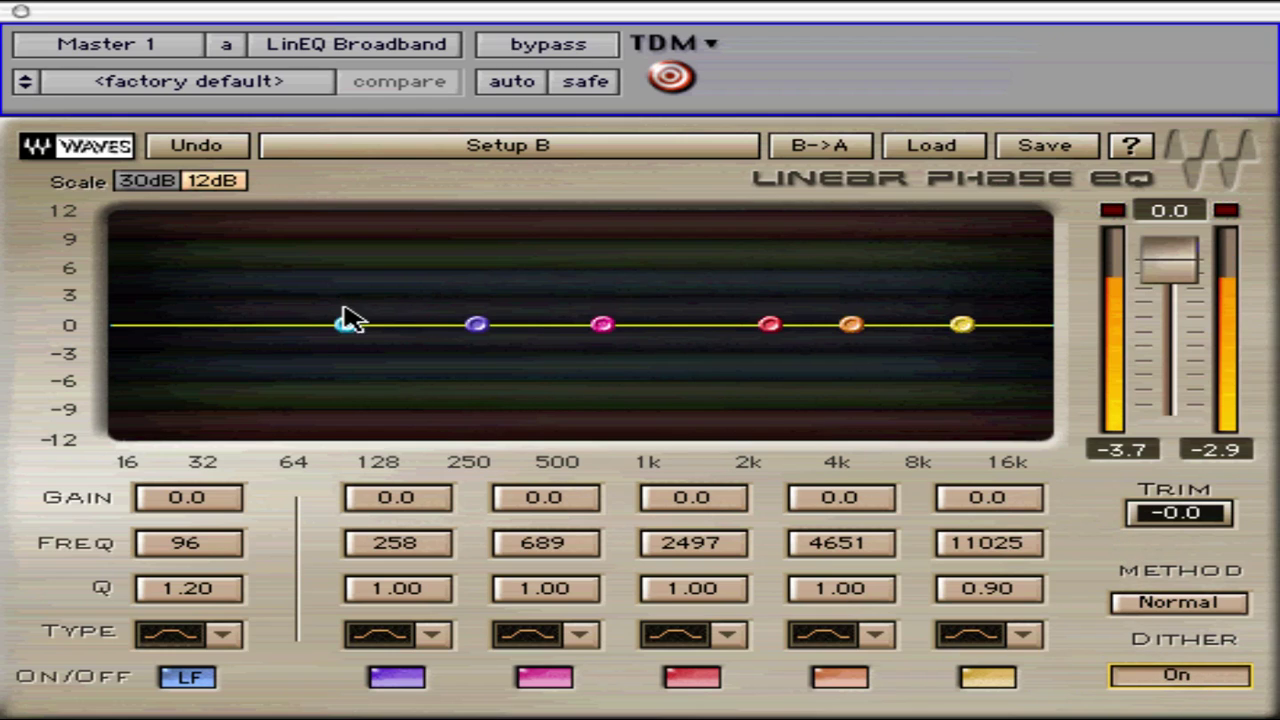
left_click_drag(346, 324, 350, 320)
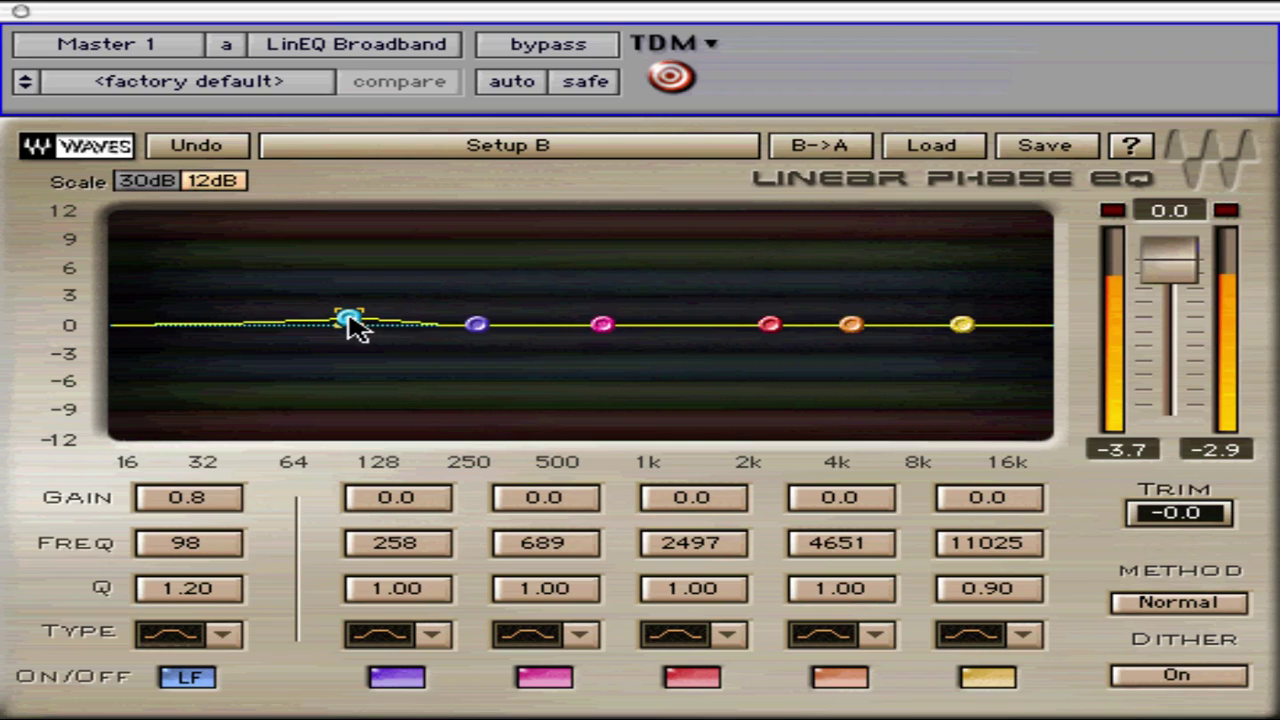